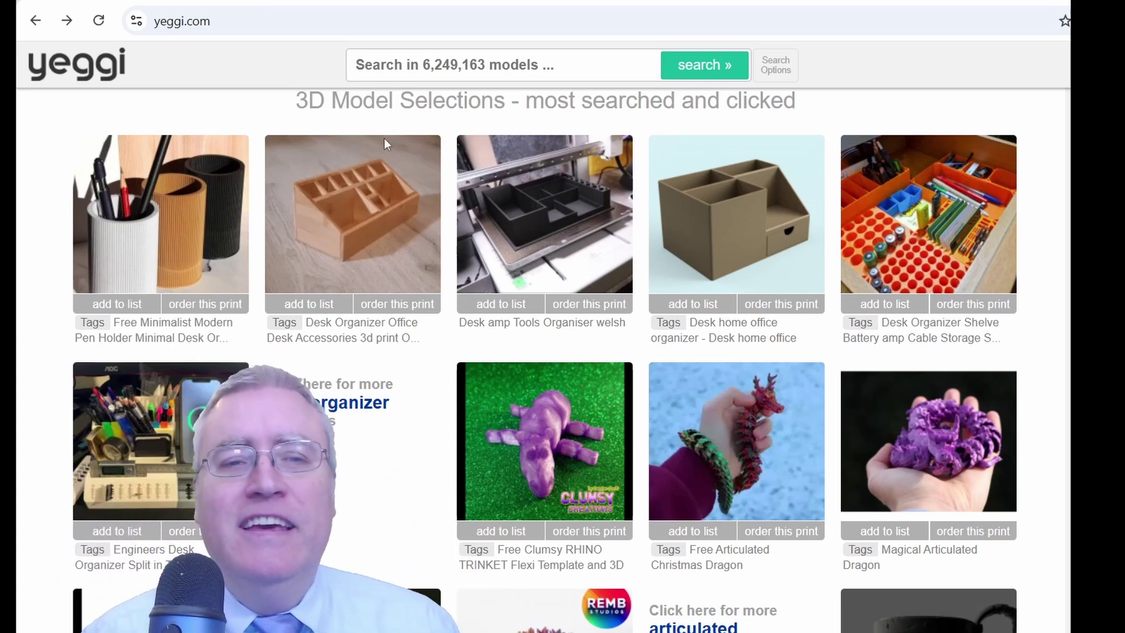
Search Yeggi for 'building blocks'.
left_click(405, 62)
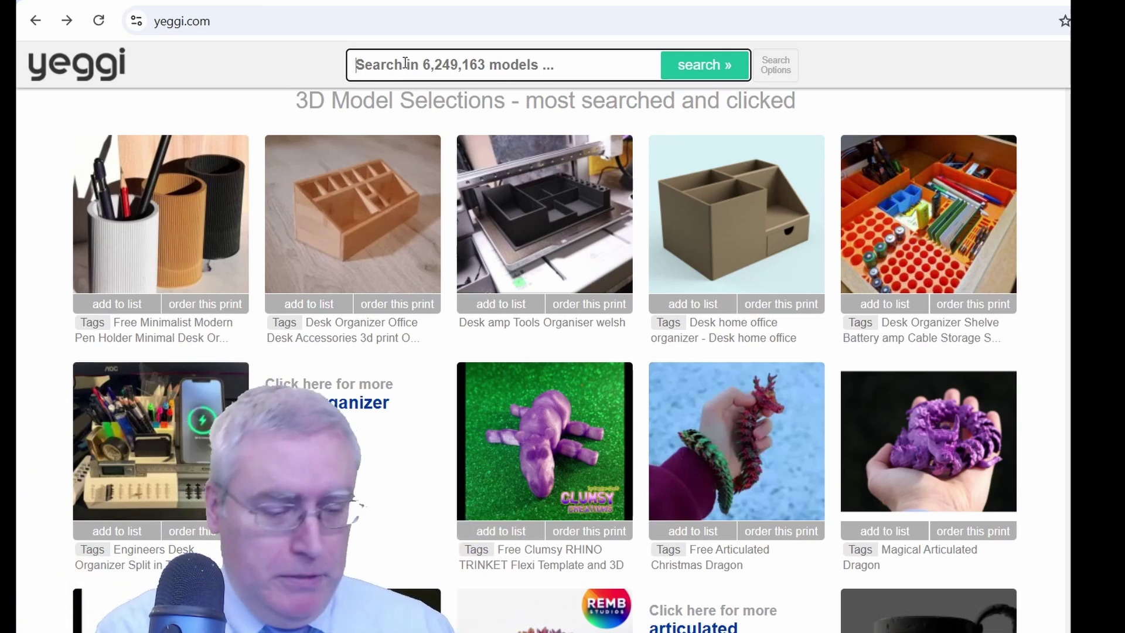
type("building blocks")
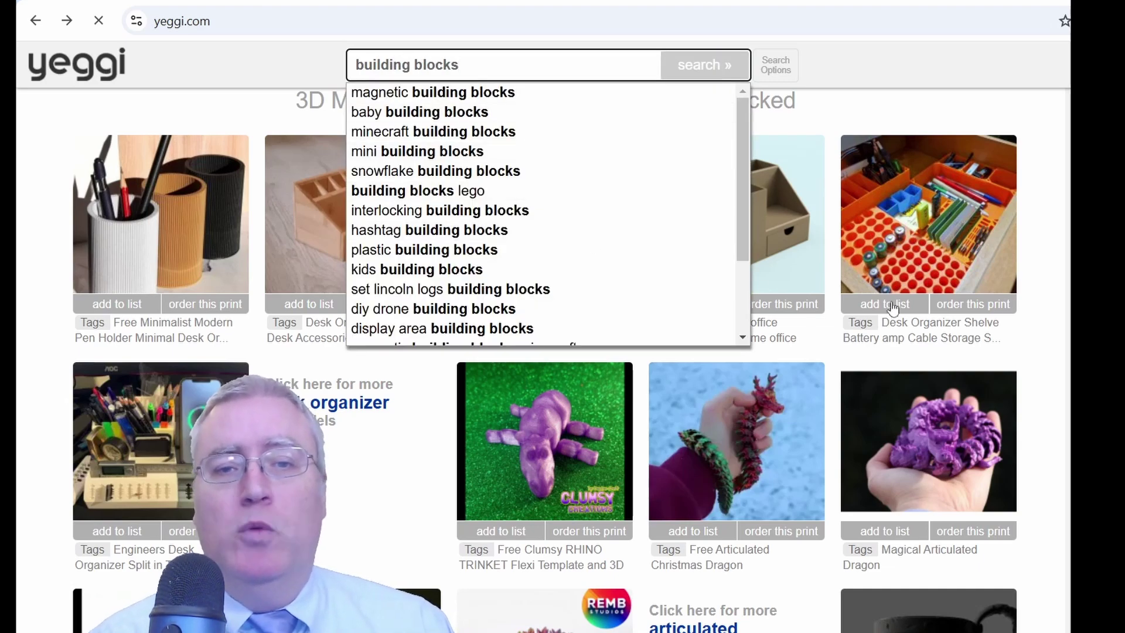
key("Return")
Scroll the results and open the 'Bloc de construction' Molar Building Block page on Cults3D.
scroll(881, 333, "down", 3)
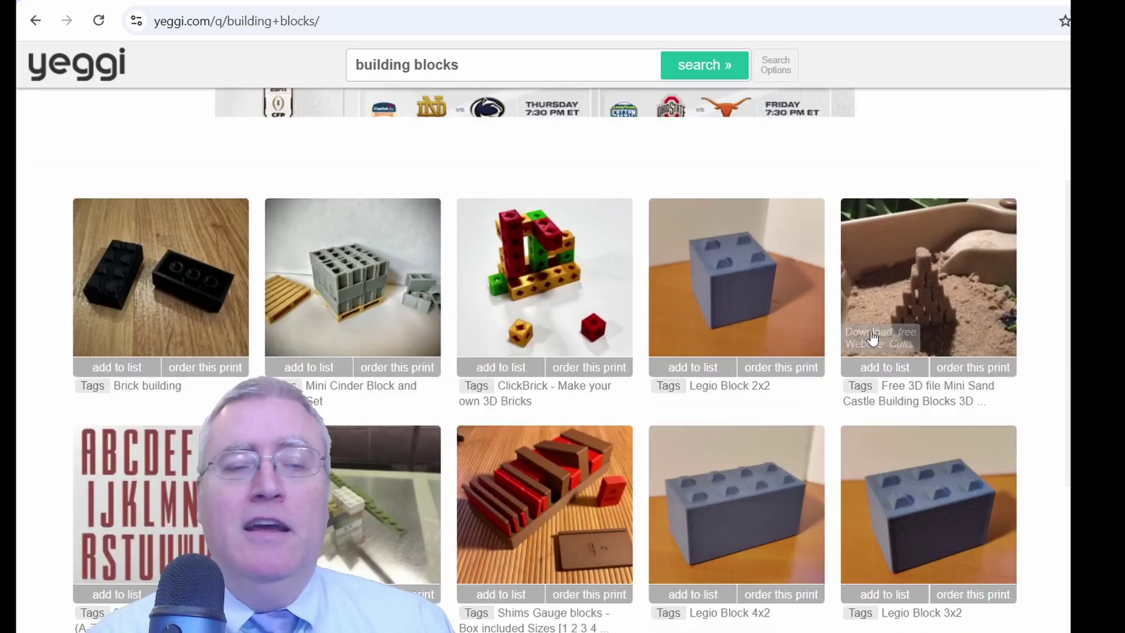
scroll(782, 348, "down", 3)
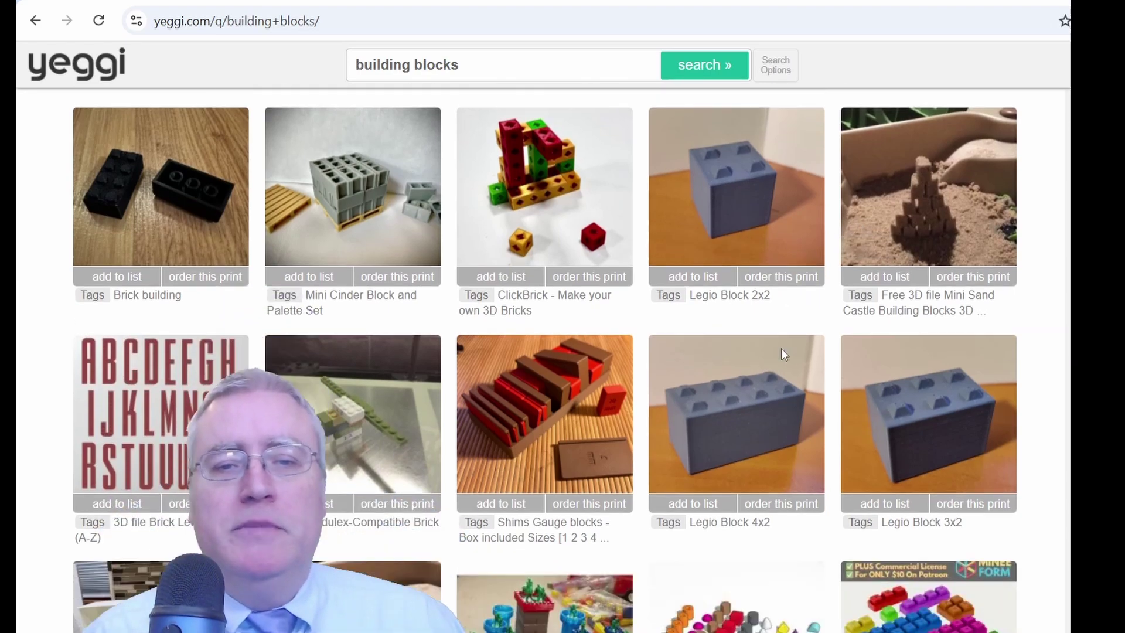
scroll(782, 350, "down", 7)
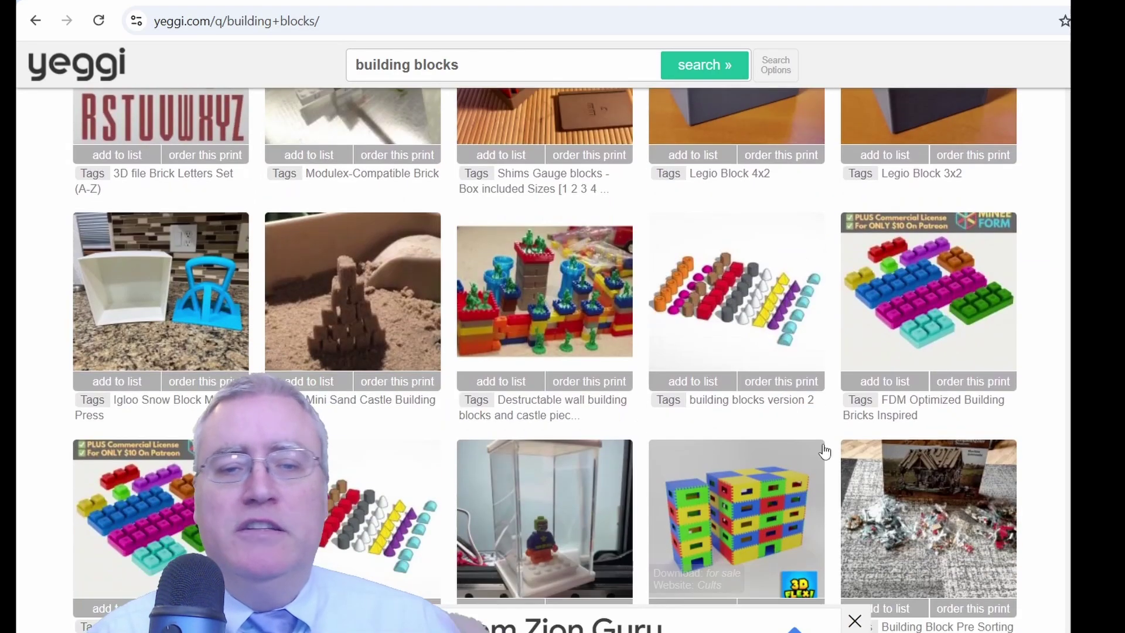
scroll(825, 450, "down", 10)
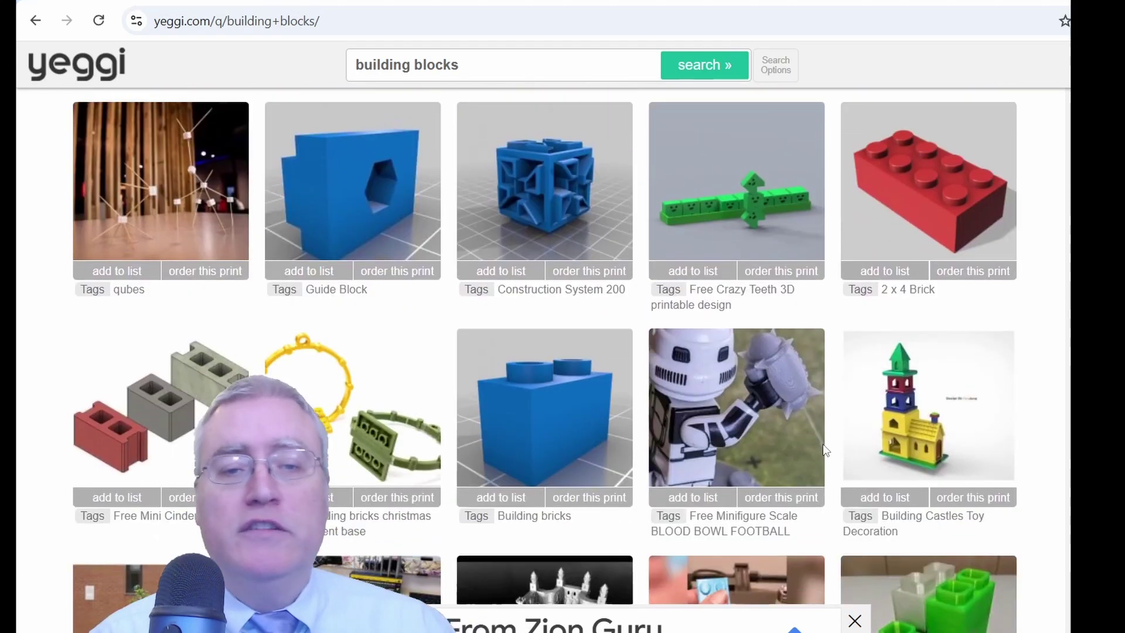
scroll(824, 451, "down", 11)
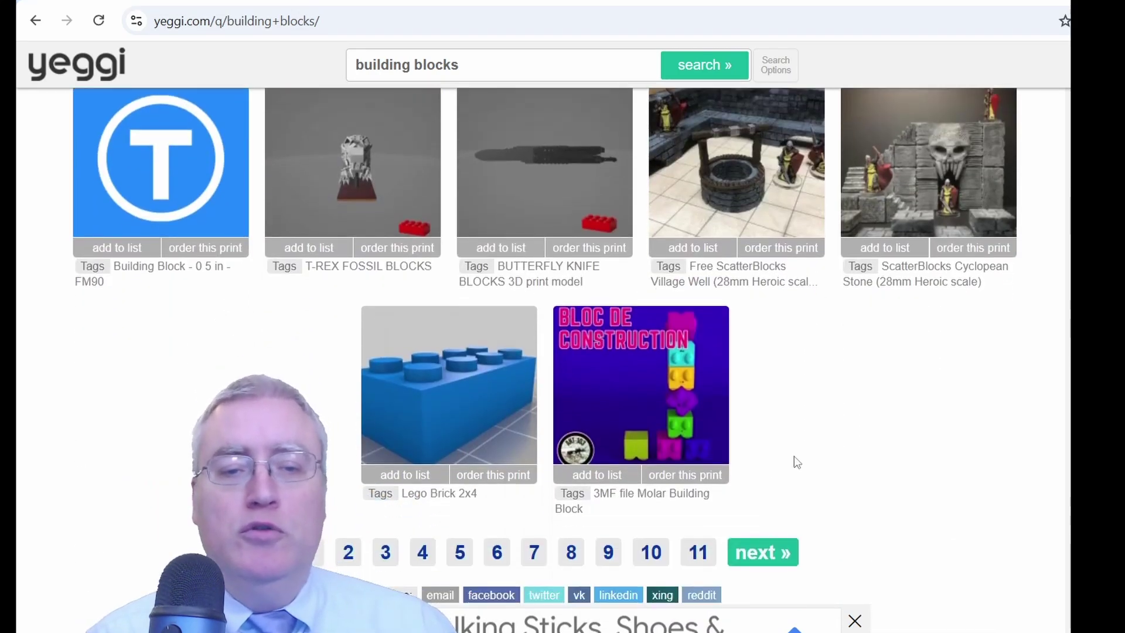
left_click(651, 410)
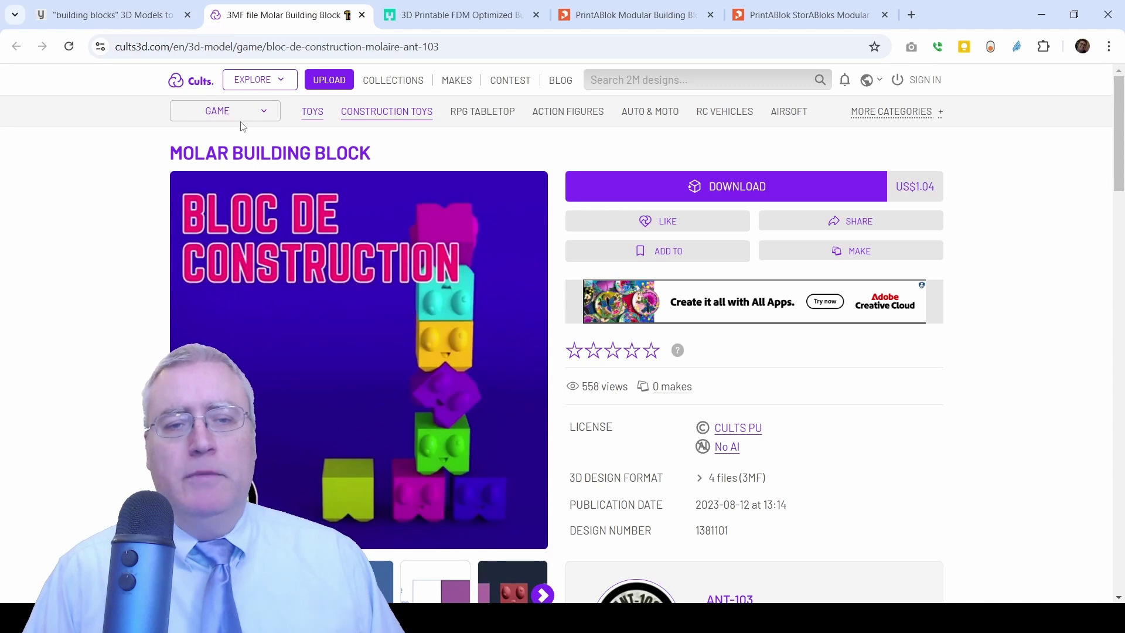
scroll(109, 240, "down", 3)
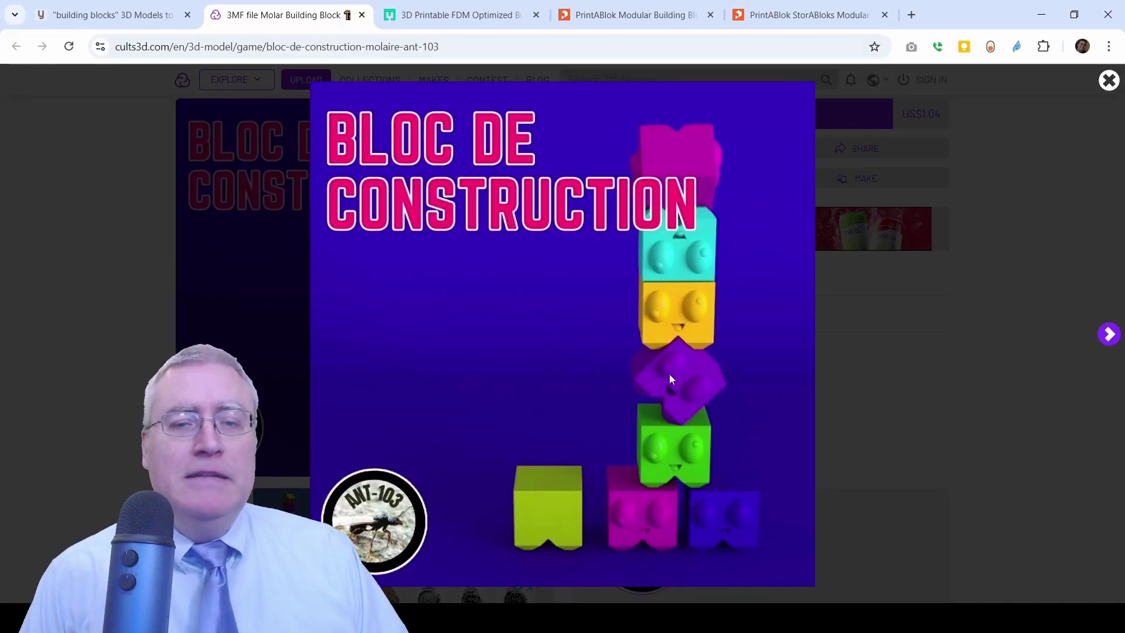
Browse two more pictures of the molar blocks, then close the image viewer.
left_click(1107, 334)
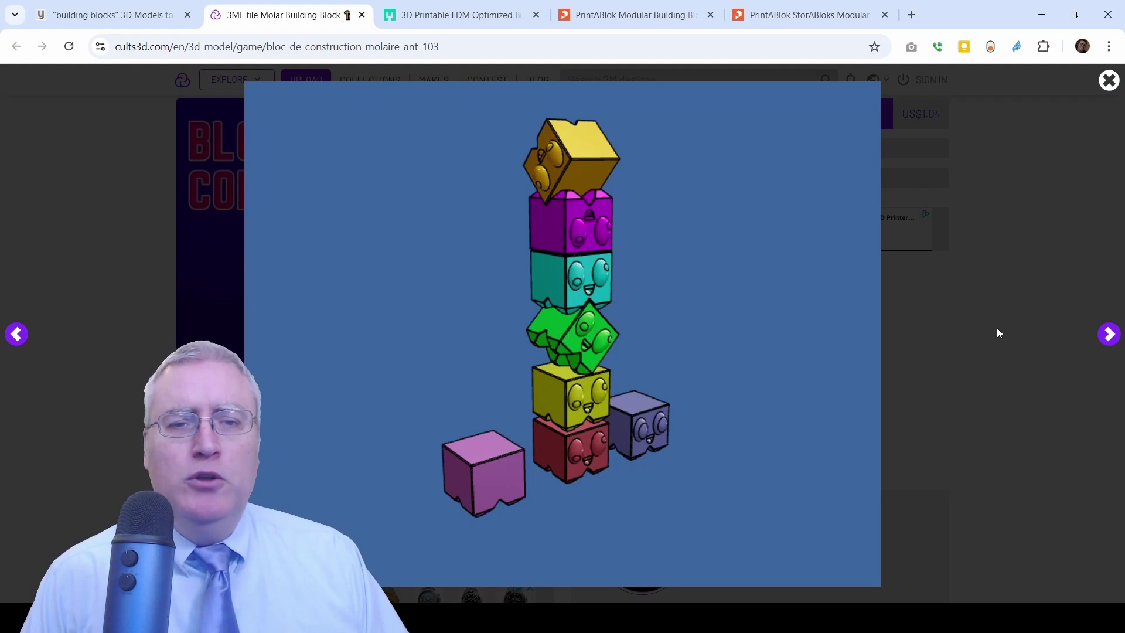
left_click(1108, 334)
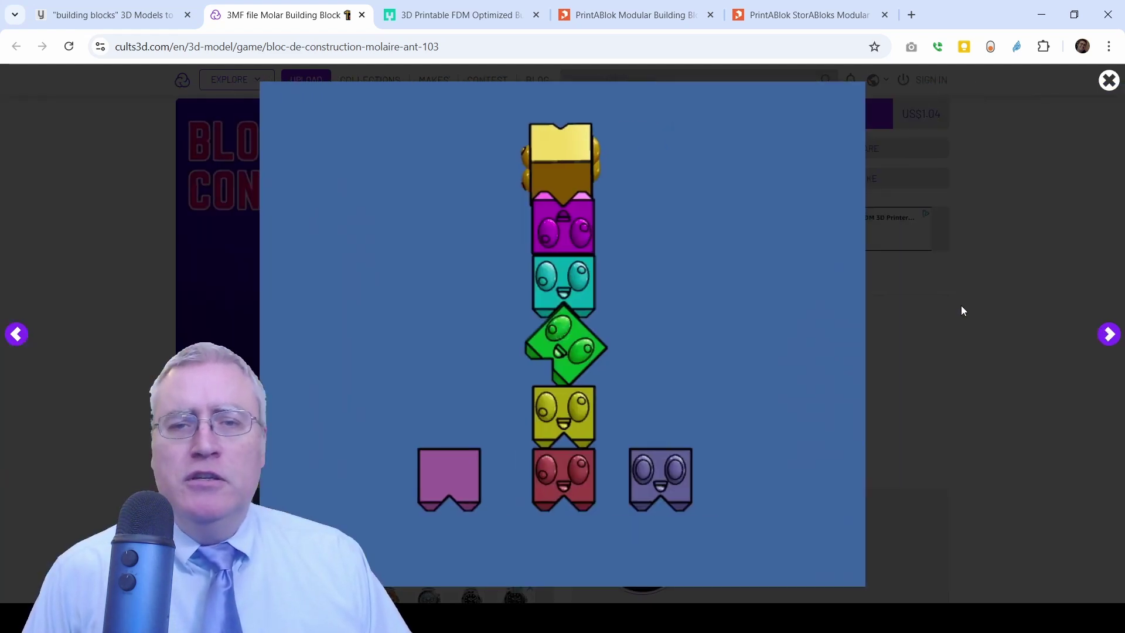
left_click(1036, 296)
Scroll through the model description and return to the top of the page.
scroll(503, 396, "down", 8)
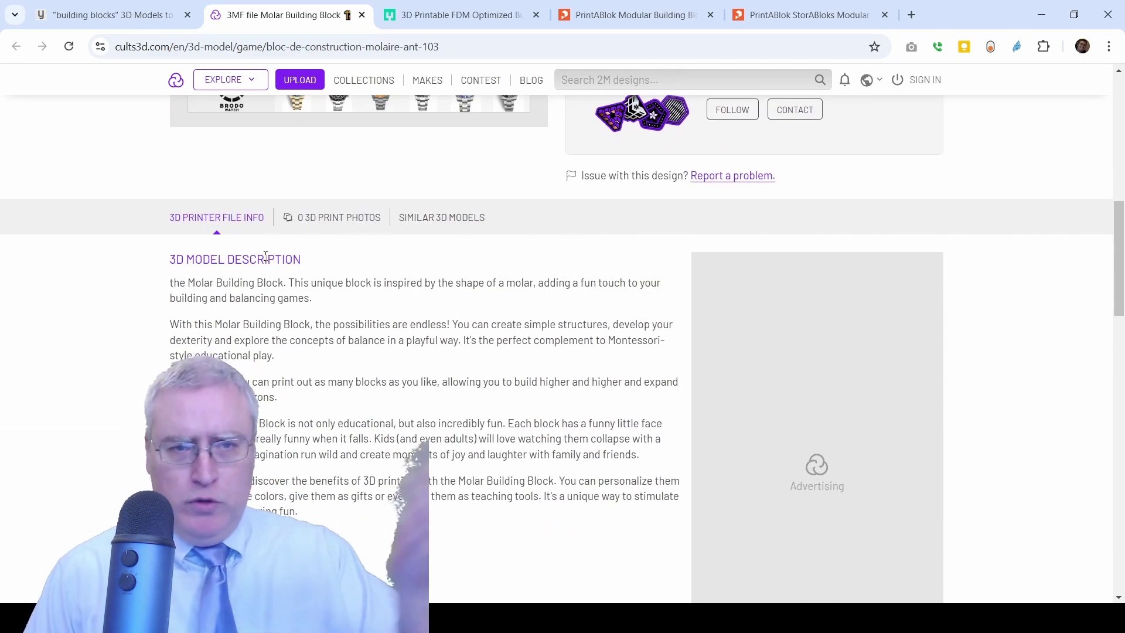
scroll(365, 251, "down", 3)
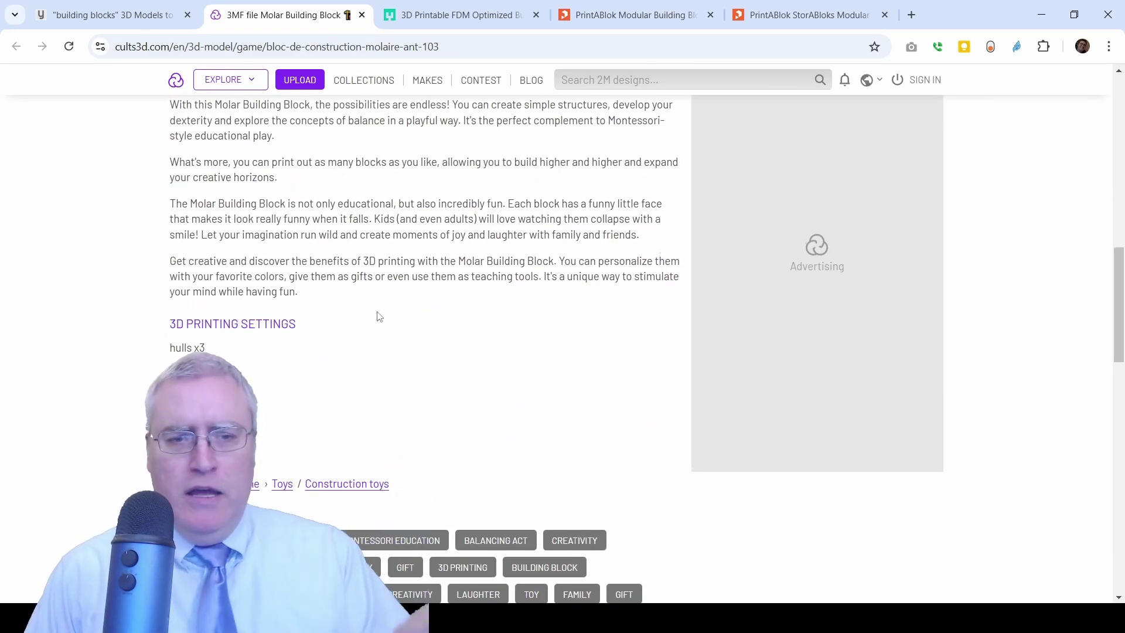
scroll(377, 311, "down", 4)
scroll(384, 303, "up", 12)
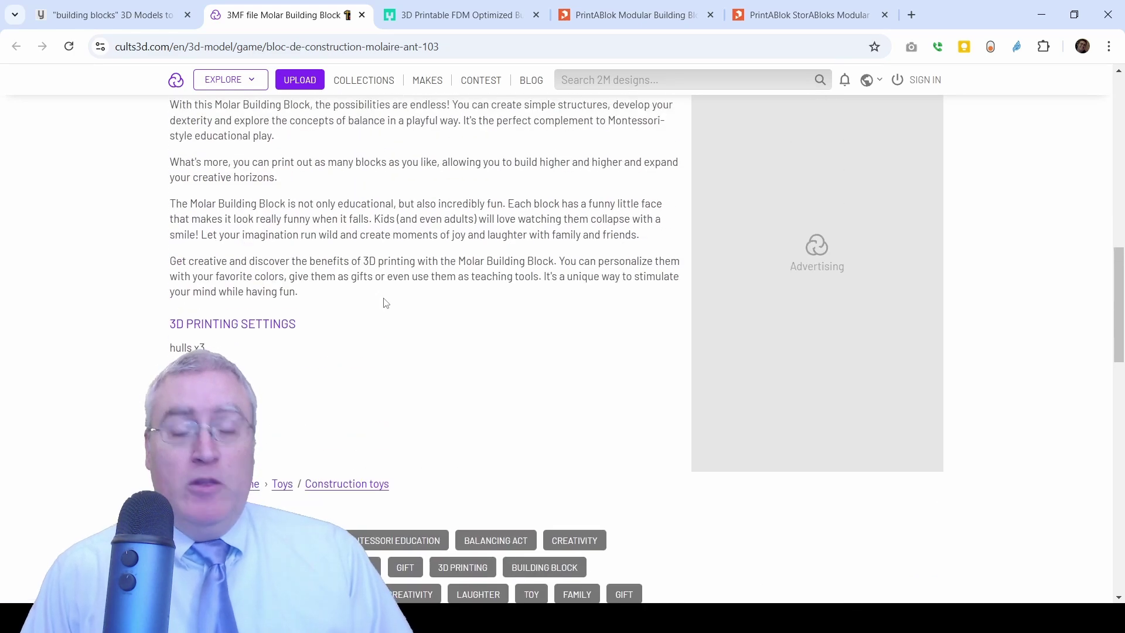
scroll(386, 309, "up", 1)
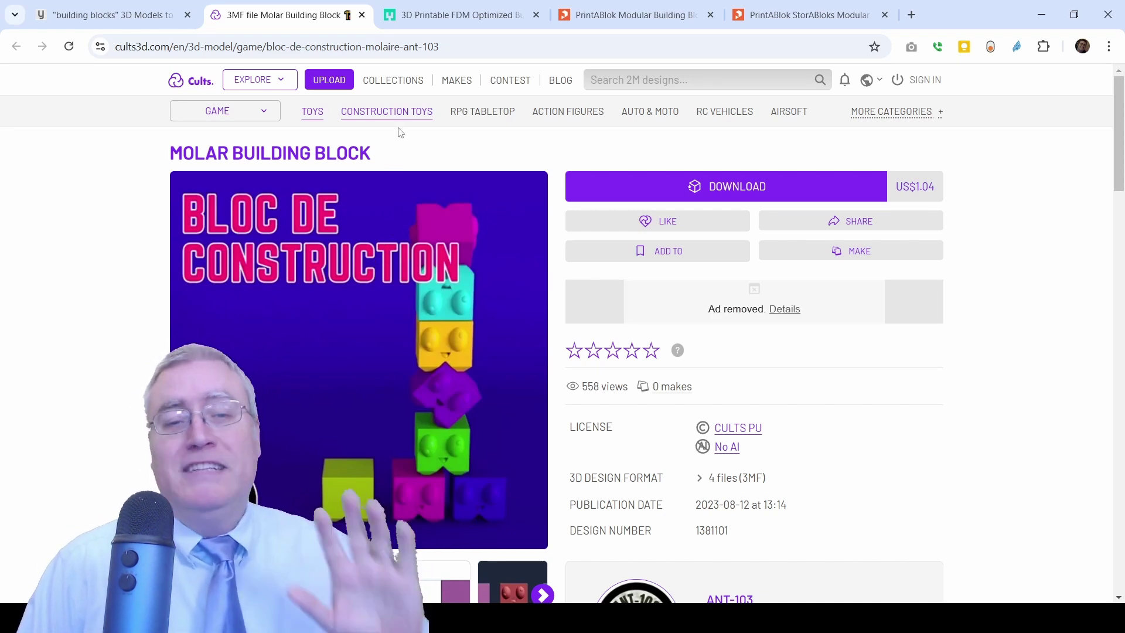
Look over the $5.00 MyMiniFactory FDM Optimized Building Bricks listing, then switch to Printables PrintABlok.
left_click(434, 25)
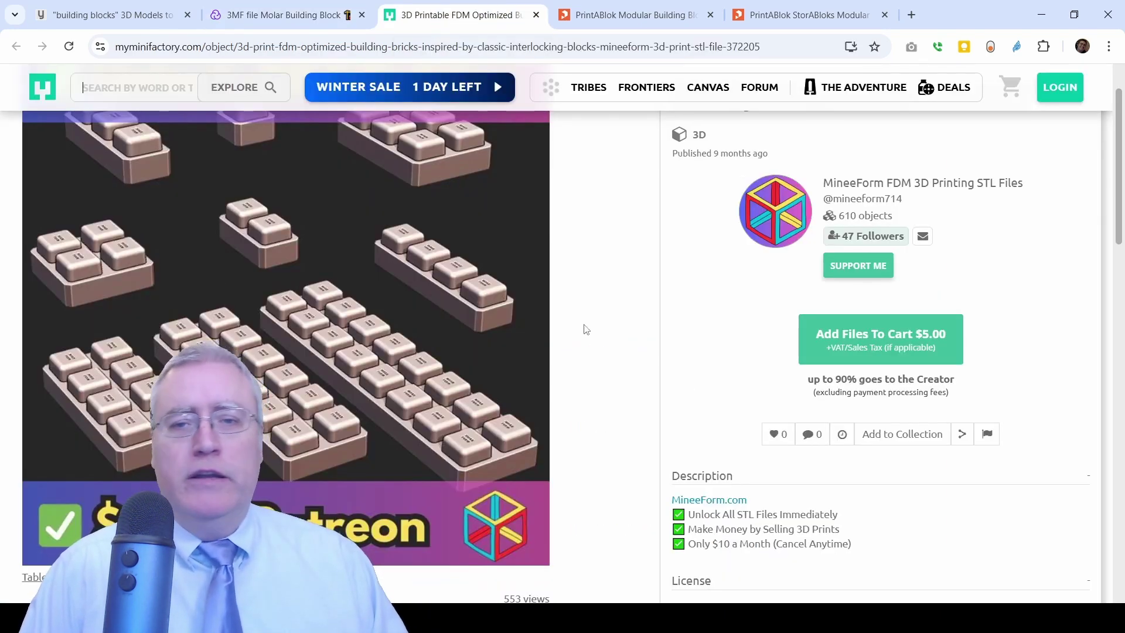
scroll(584, 329, "down", 1)
scroll(580, 330, "up", 2)
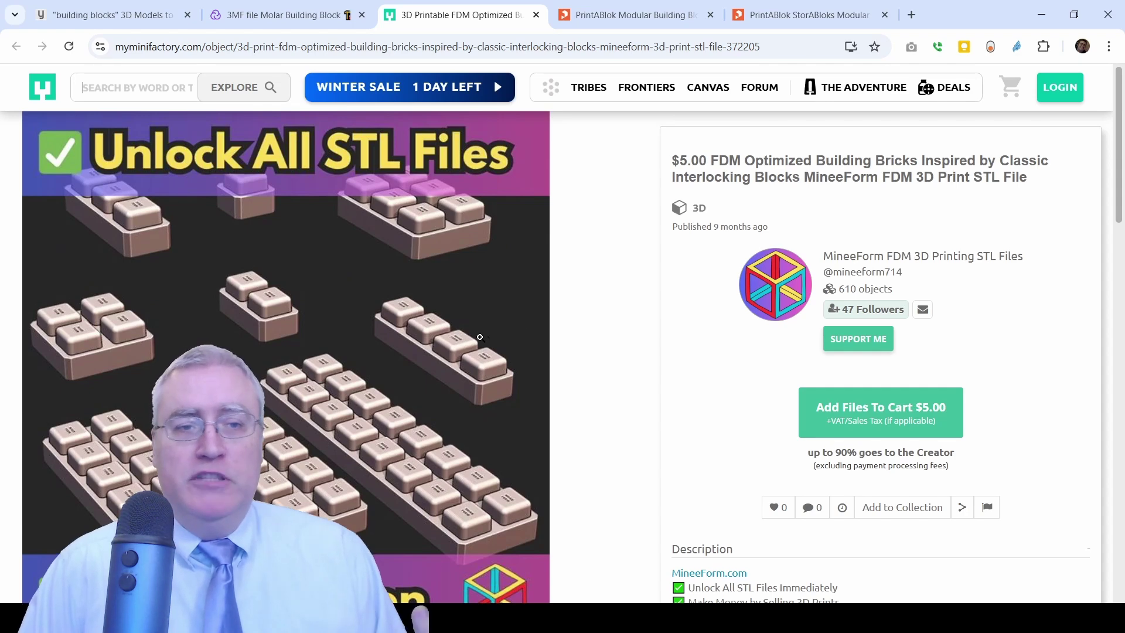
scroll(477, 340, "down", 5)
left_click(594, 18)
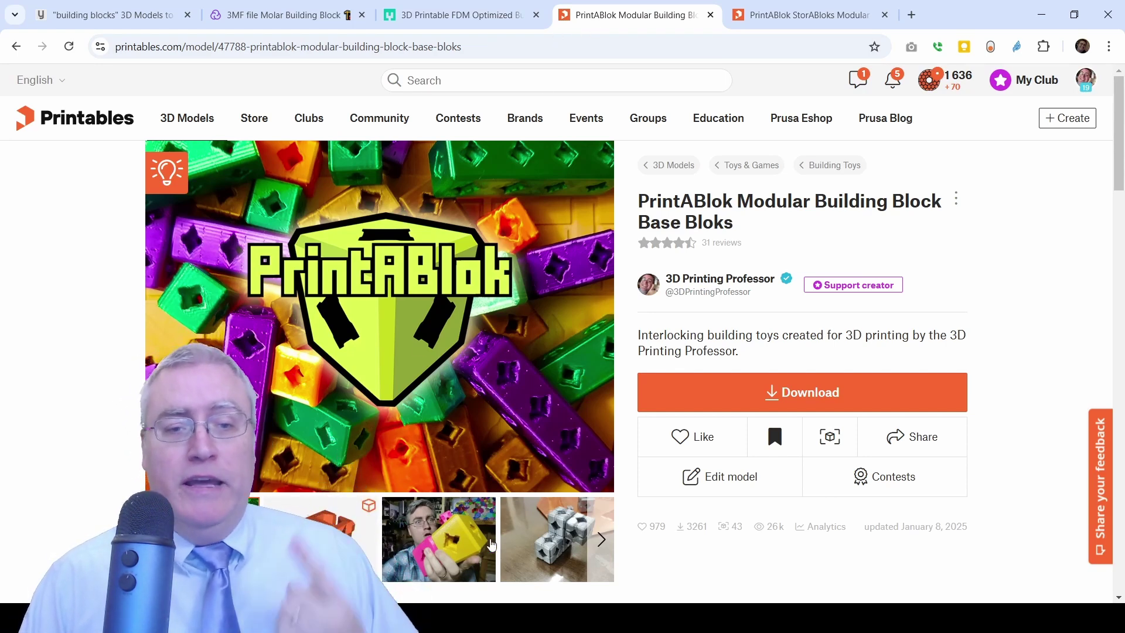
Enlarge the PrintABlok photos and glance at its file list before returning to the description.
left_click(575, 546)
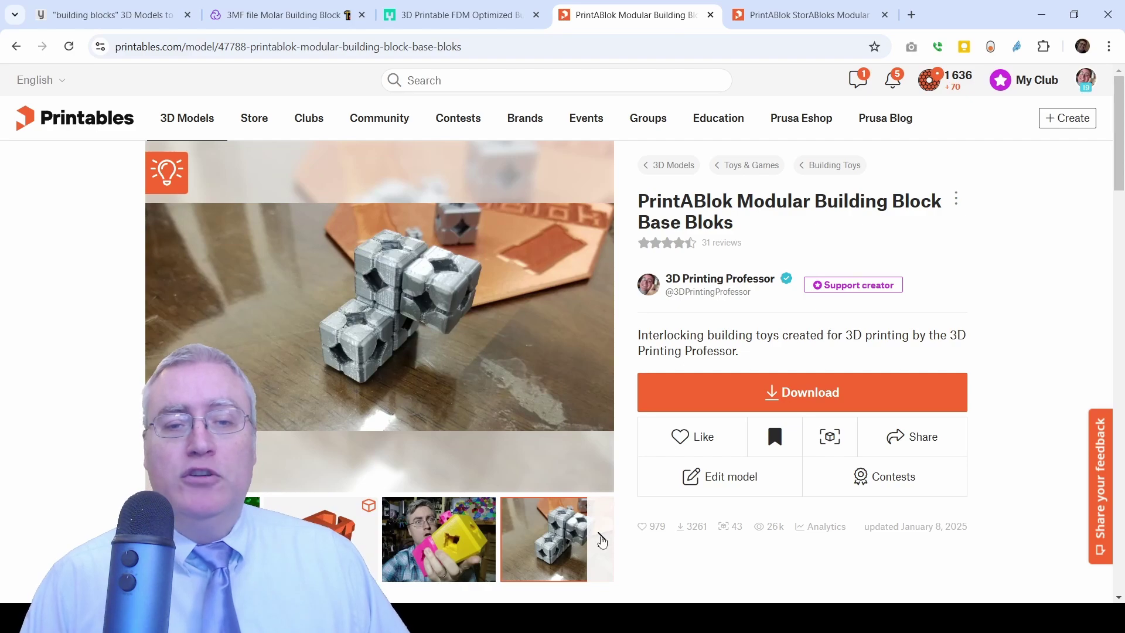
left_click(561, 549)
scroll(528, 344, "down", 6)
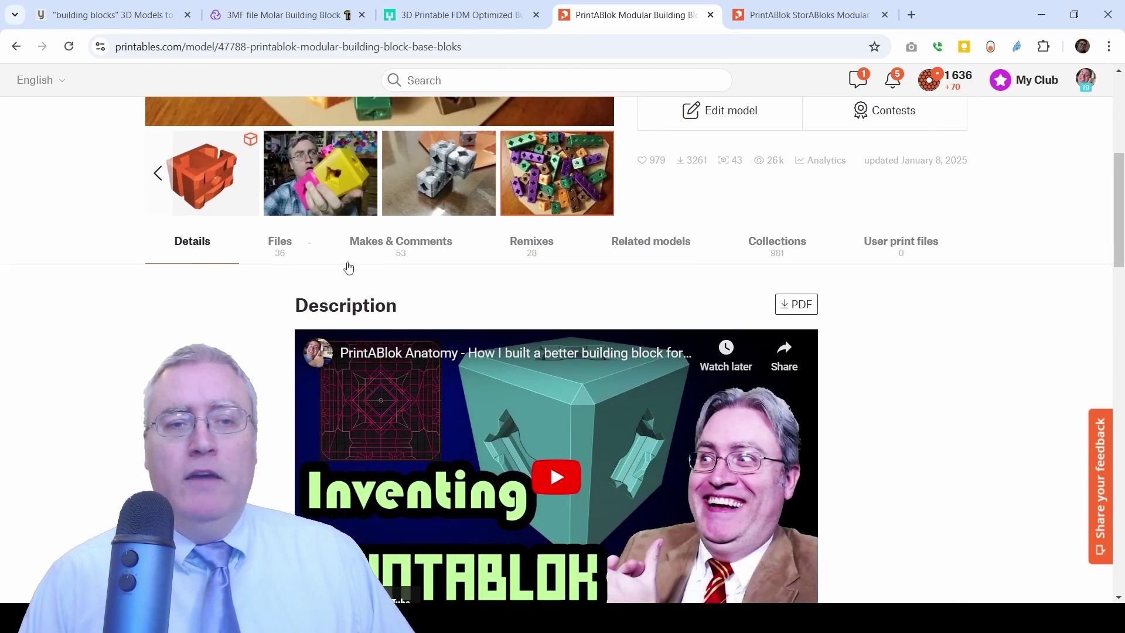
left_click(280, 245)
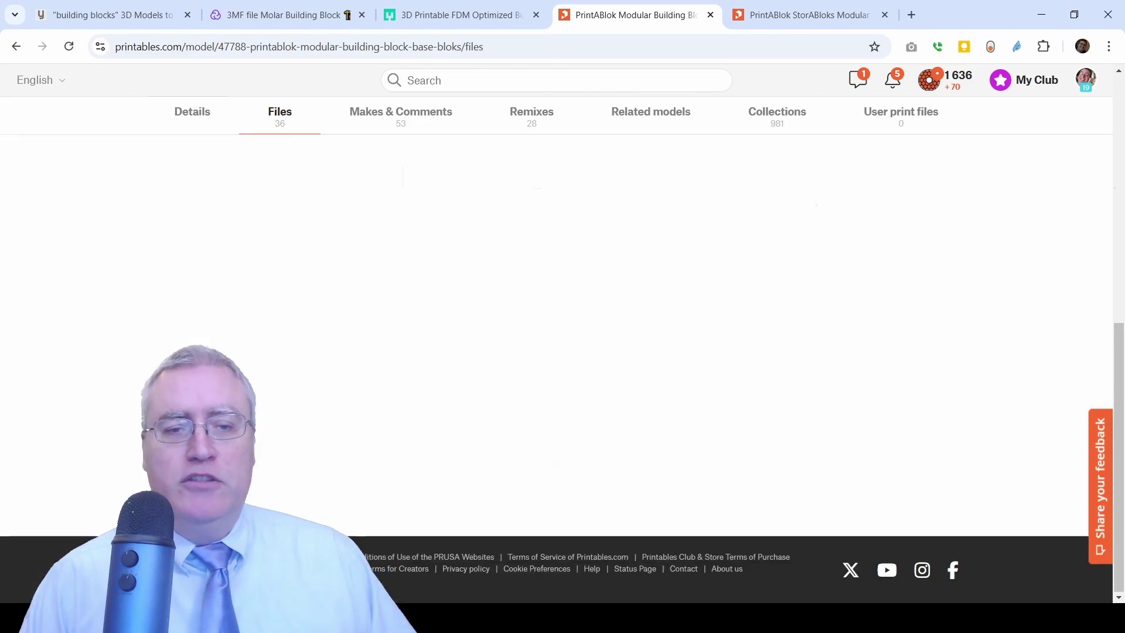
scroll(270, 363, "down", 10)
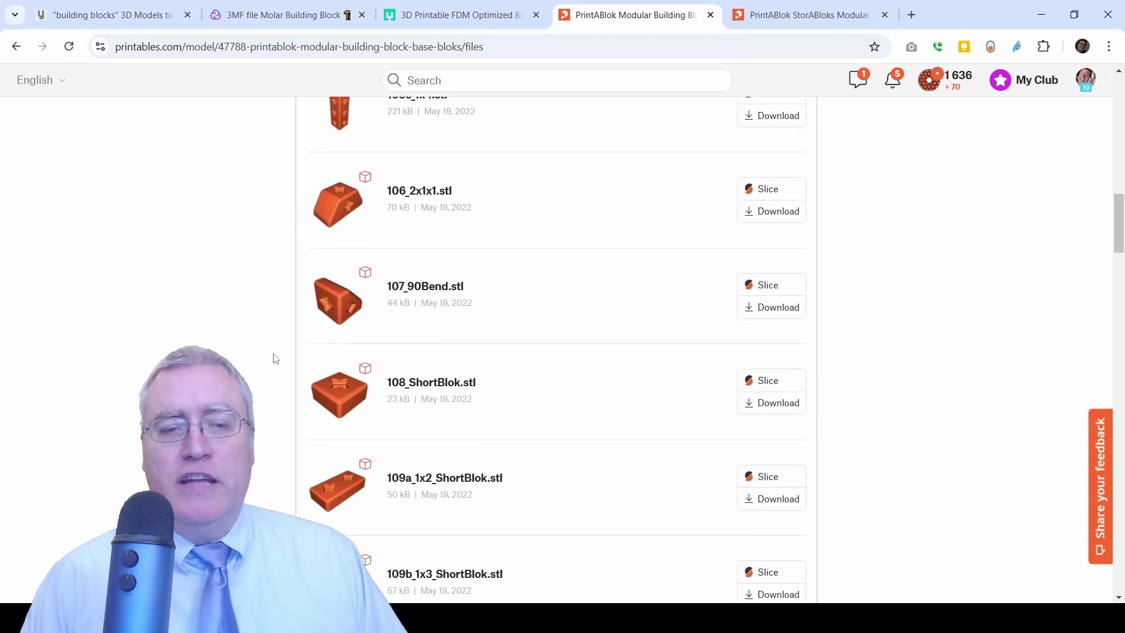
scroll(274, 357, "up", 8)
scroll(276, 359, "up", 5)
left_click(204, 272)
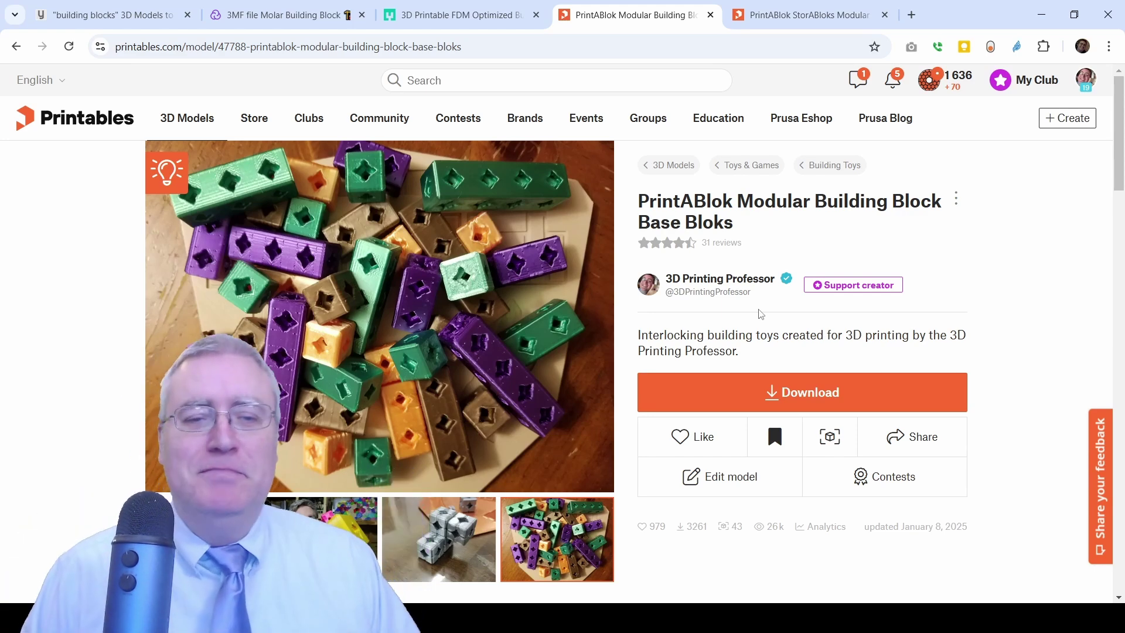
On the StorABloks Modular Organizers page, download ALL MODEL FILES (15 MB).
mouse_move(777, 23)
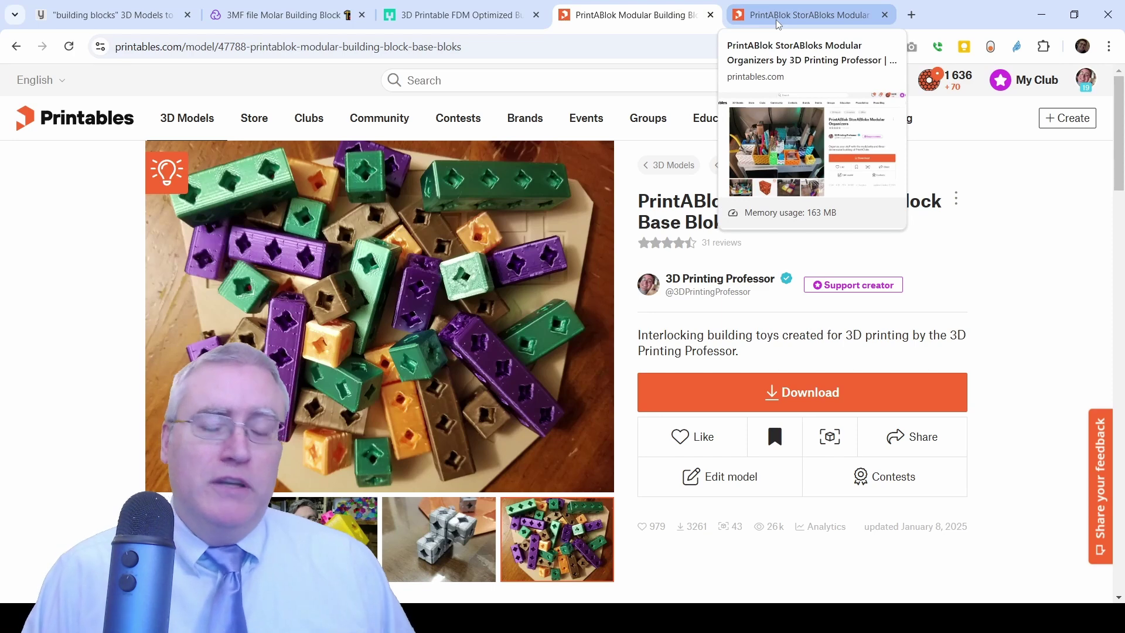
left_click(776, 24)
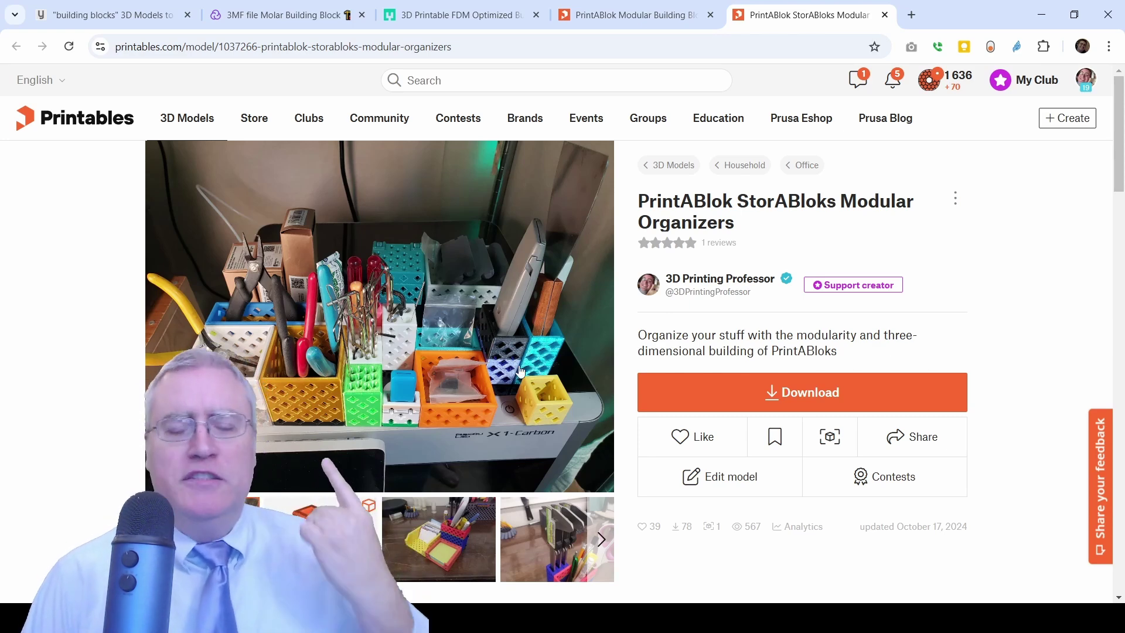
left_click(761, 395)
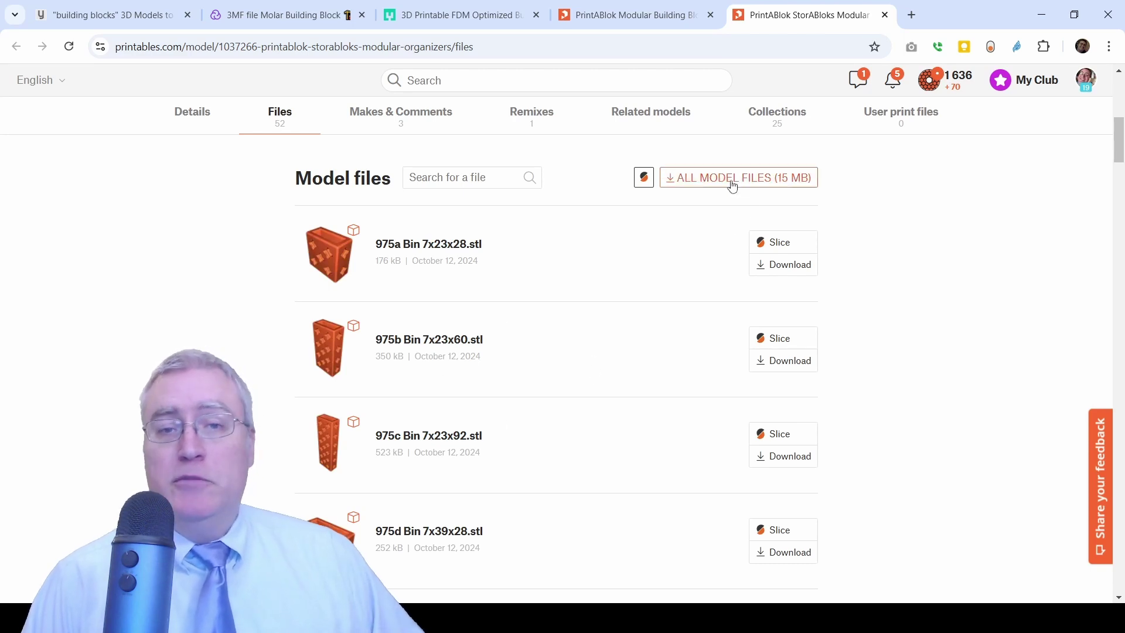
left_click(732, 186)
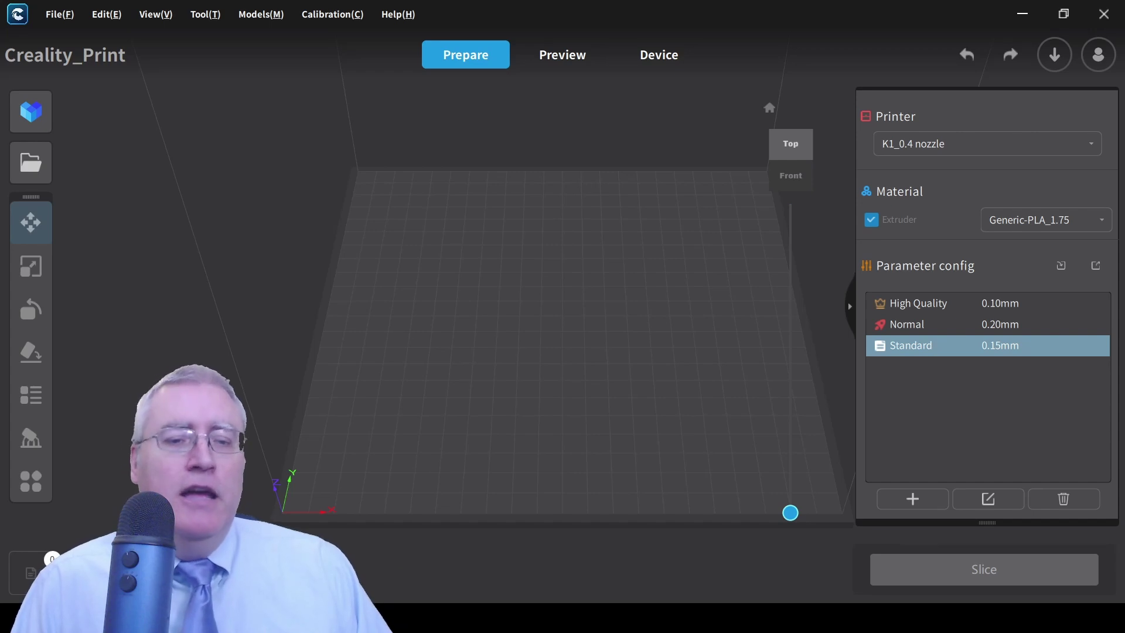
Bring the Downloads folder holding the StorABloks zip in front of Creality Print.
left_click(486, 551)
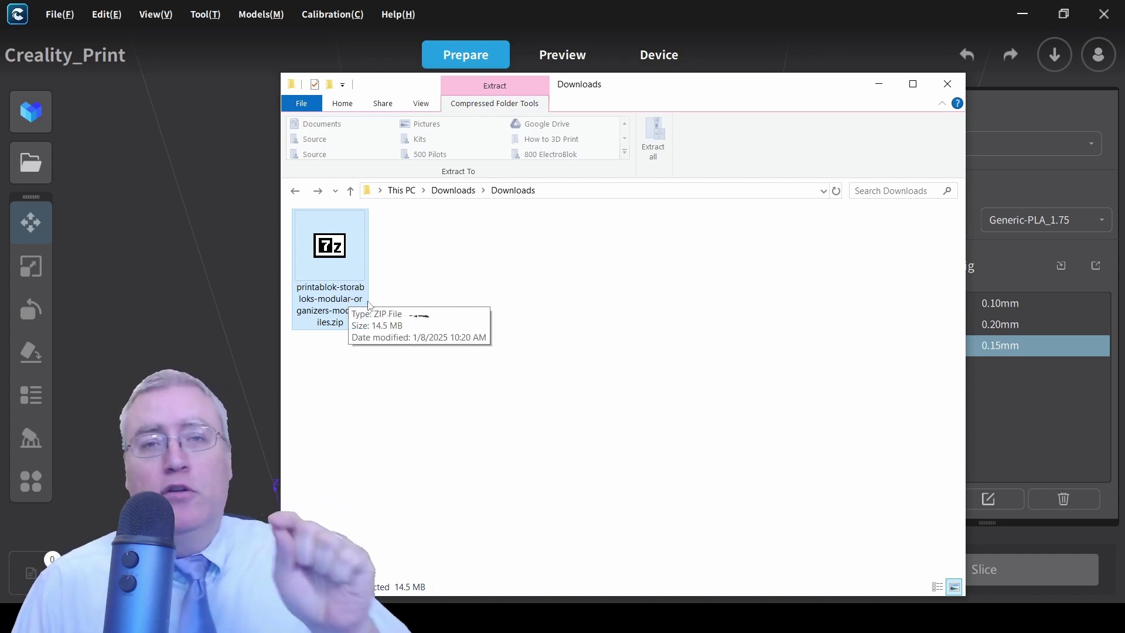
Open the StorABloks zip in Windows Explorer to view its contents.
right_click(343, 279)
mouse_move(429, 376)
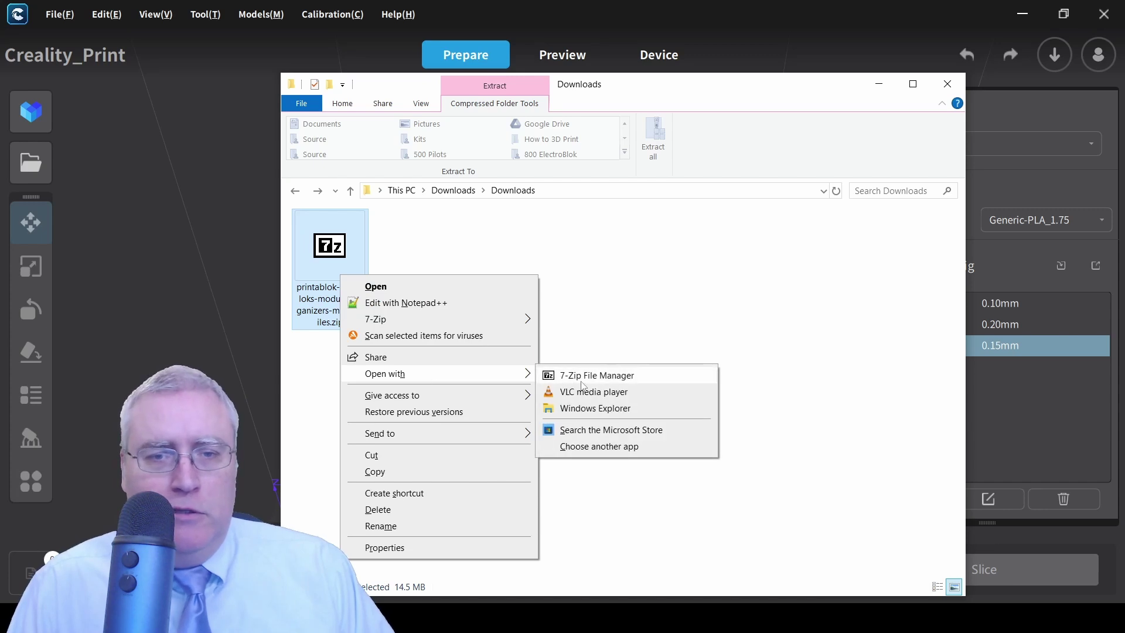
left_click(584, 409)
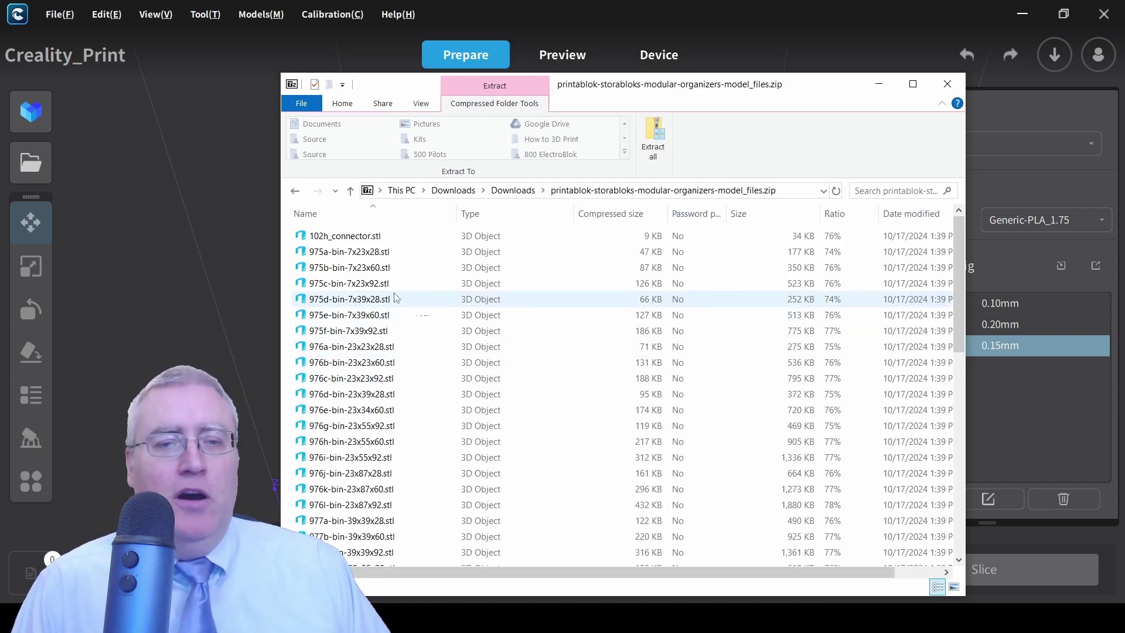
Browse the STL files, select 977b-bin-39x39x60.stl, and go to Creality Print's Open File dialog.
scroll(390, 313, "down", 10)
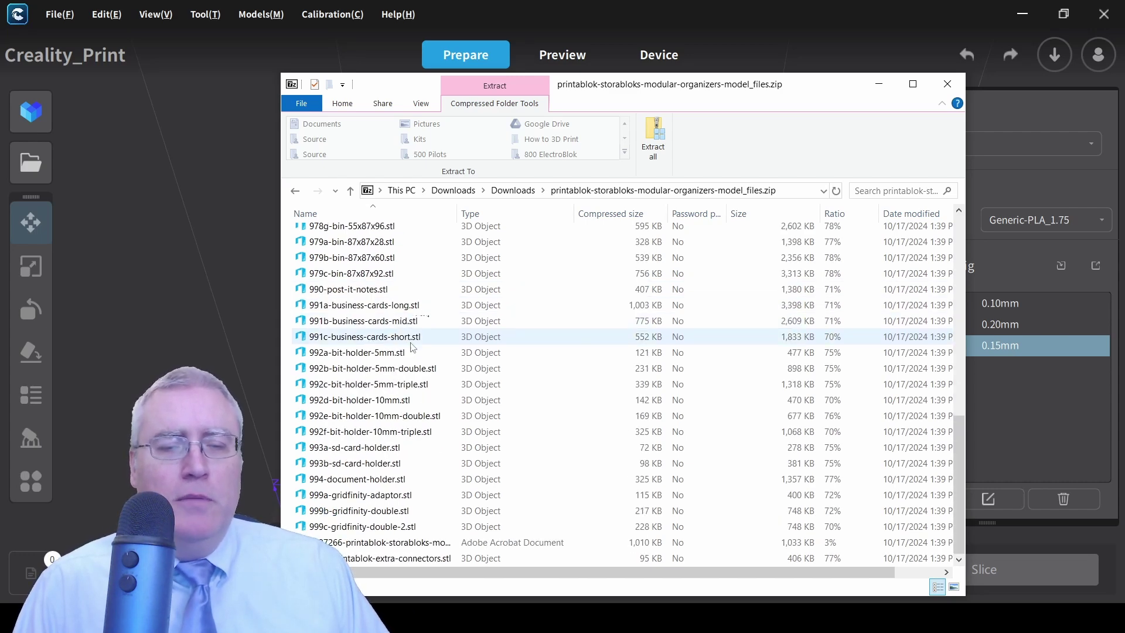
scroll(410, 284, "up", 4)
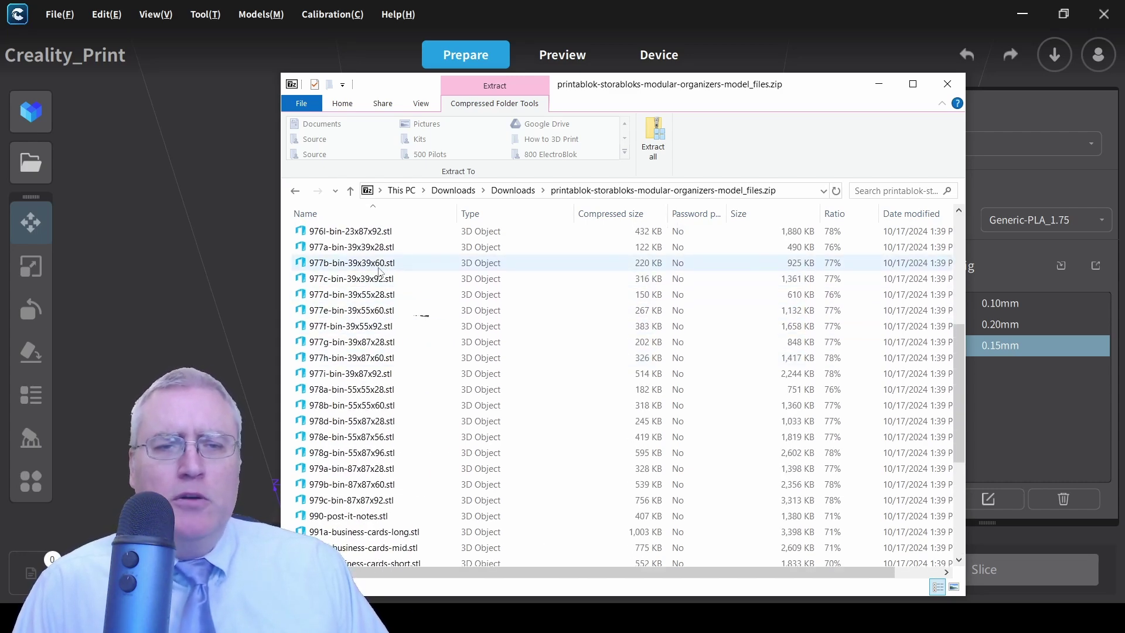
scroll(363, 293, "up", 1)
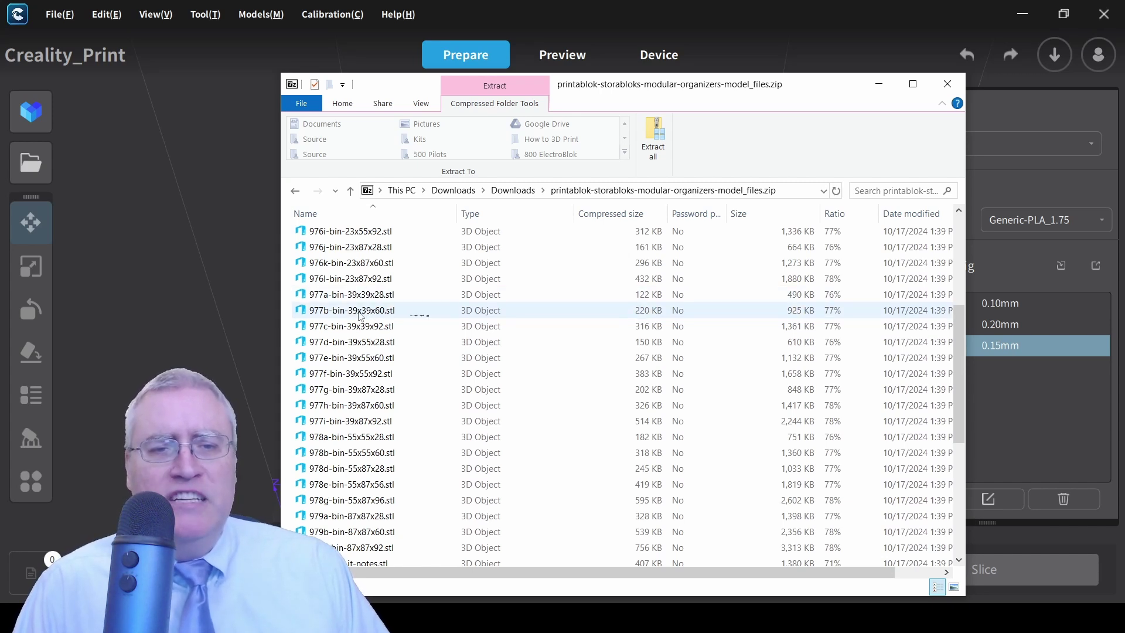
left_click_drag(361, 317, 204, 272)
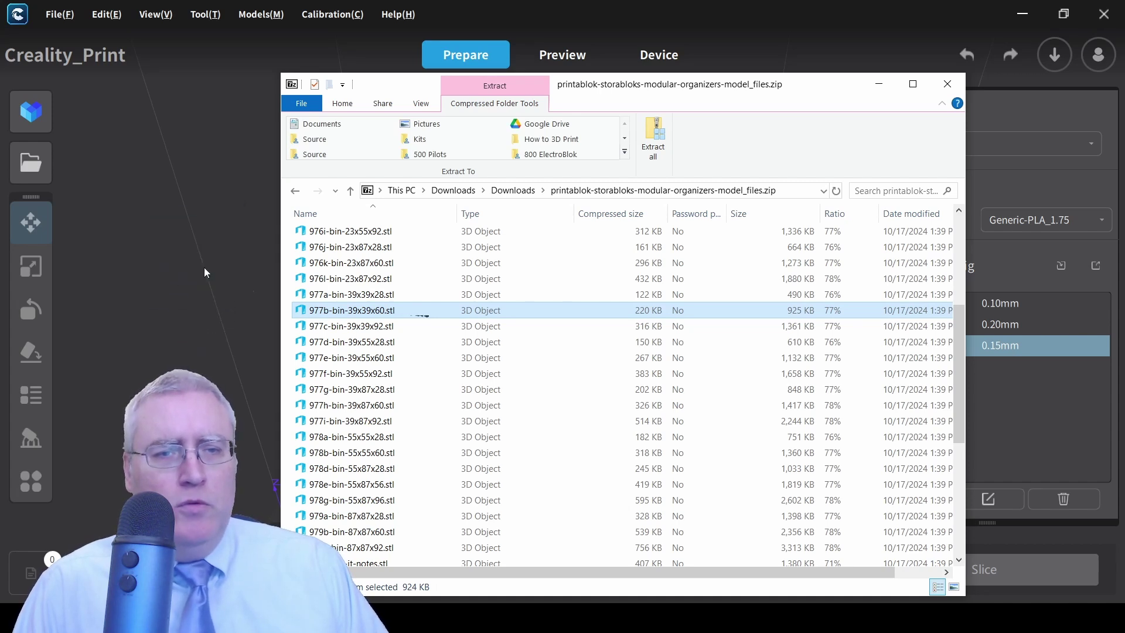
left_click(188, 319)
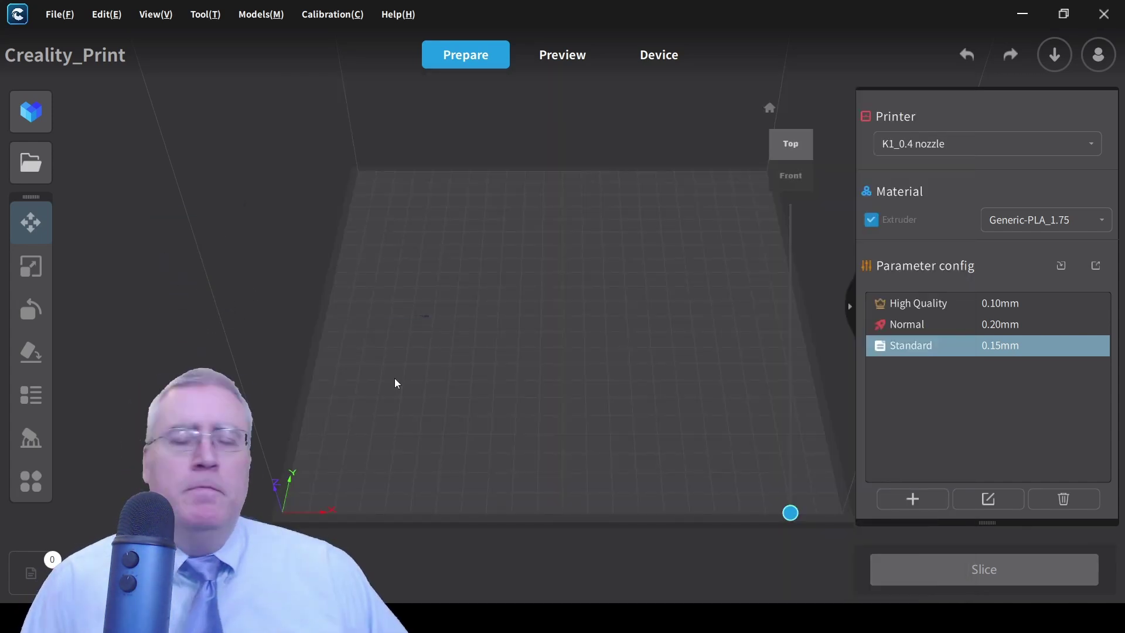
left_click(29, 164)
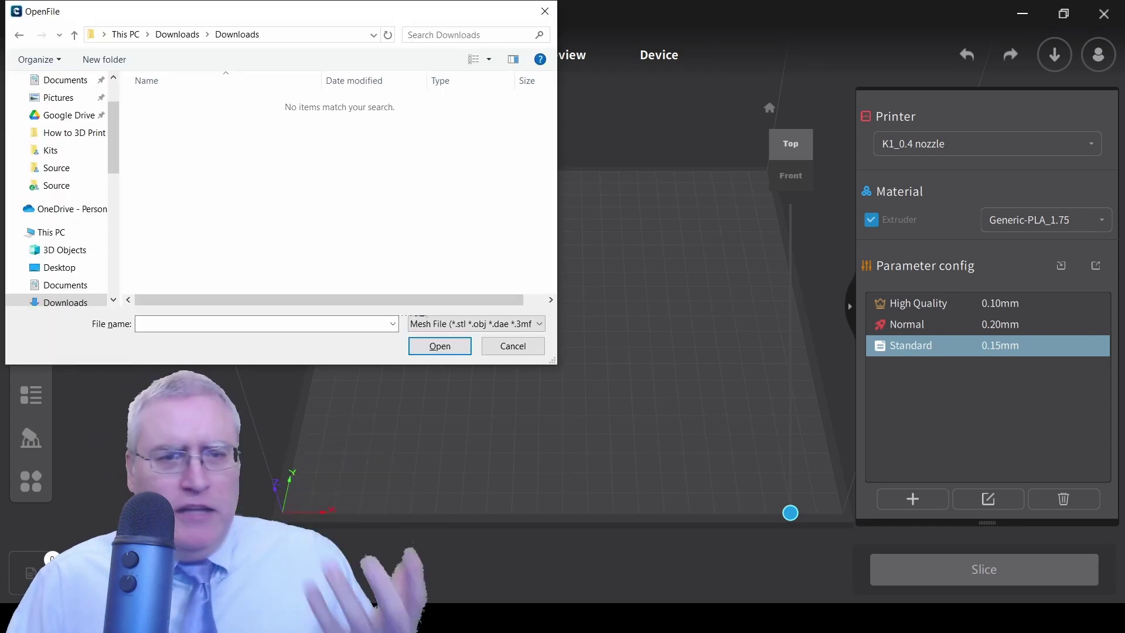
Bring the Downloads window with the 14.5 MB StorABloks zip back to the front.
left_click(473, 562)
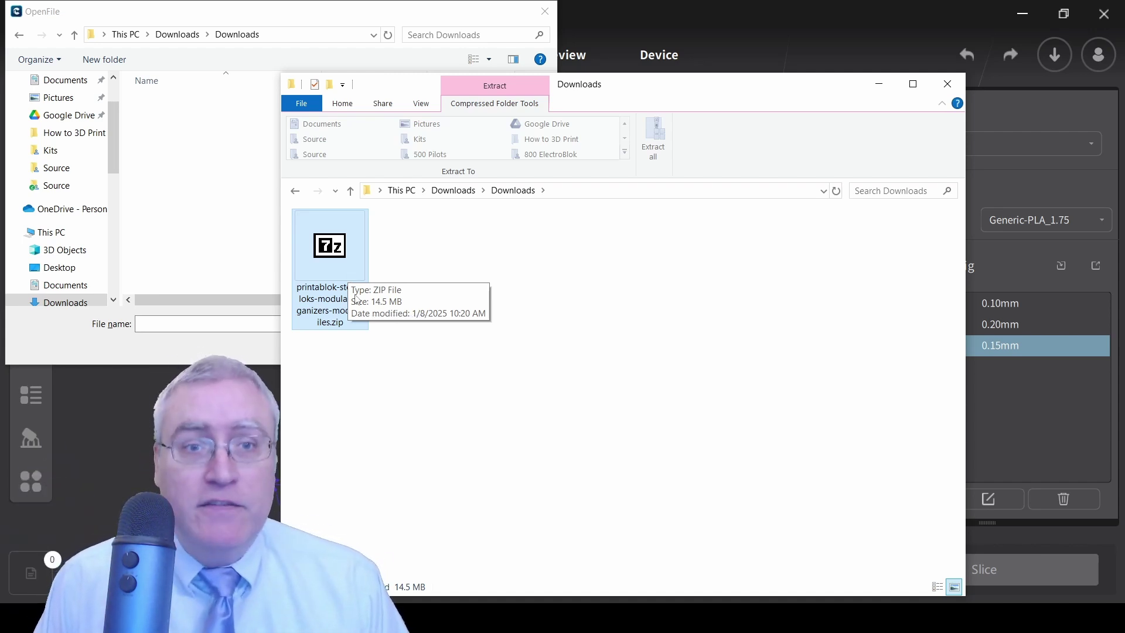
Extract the zip with 7-Zip into printablok-storabloks-modular-organizers-model_files, then close the Explorer window.
double_click(339, 247)
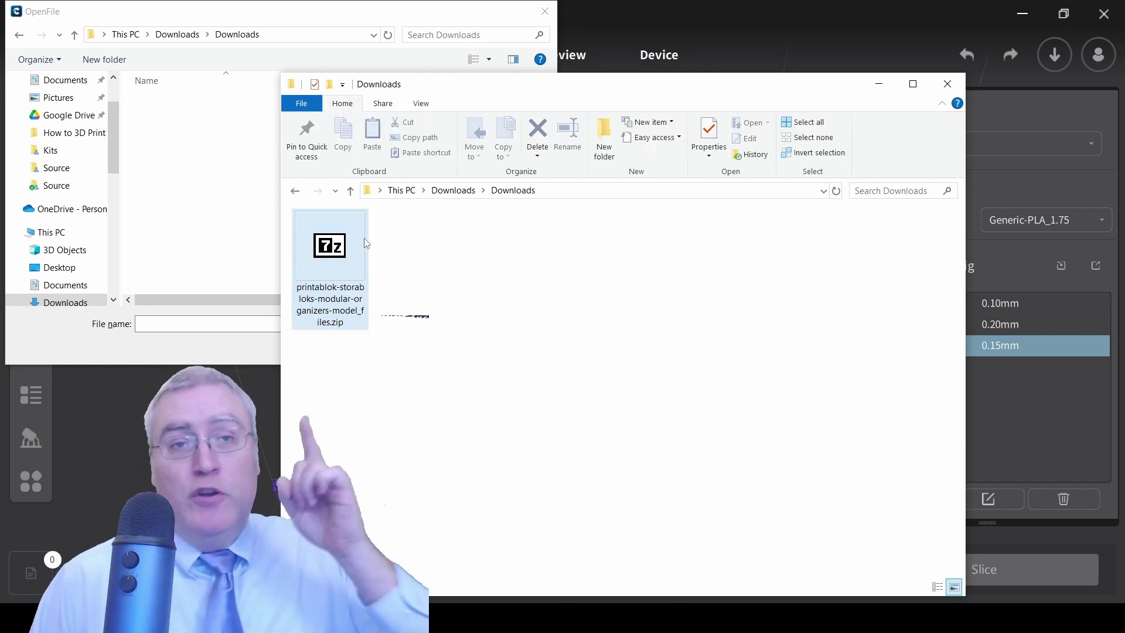
right_click(341, 249)
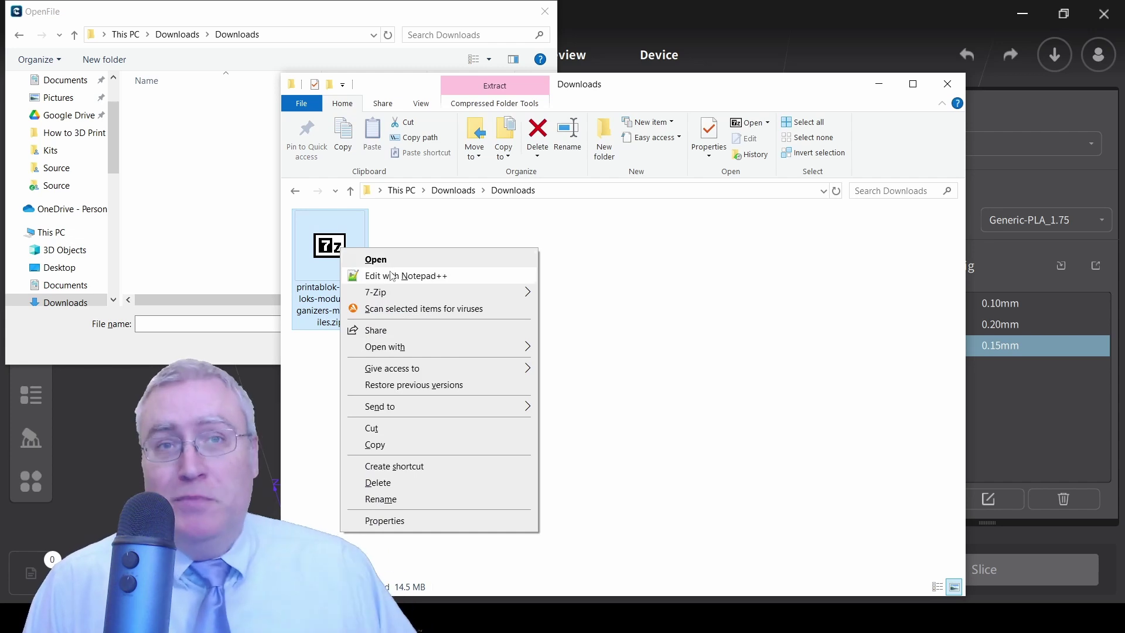
mouse_move(410, 298)
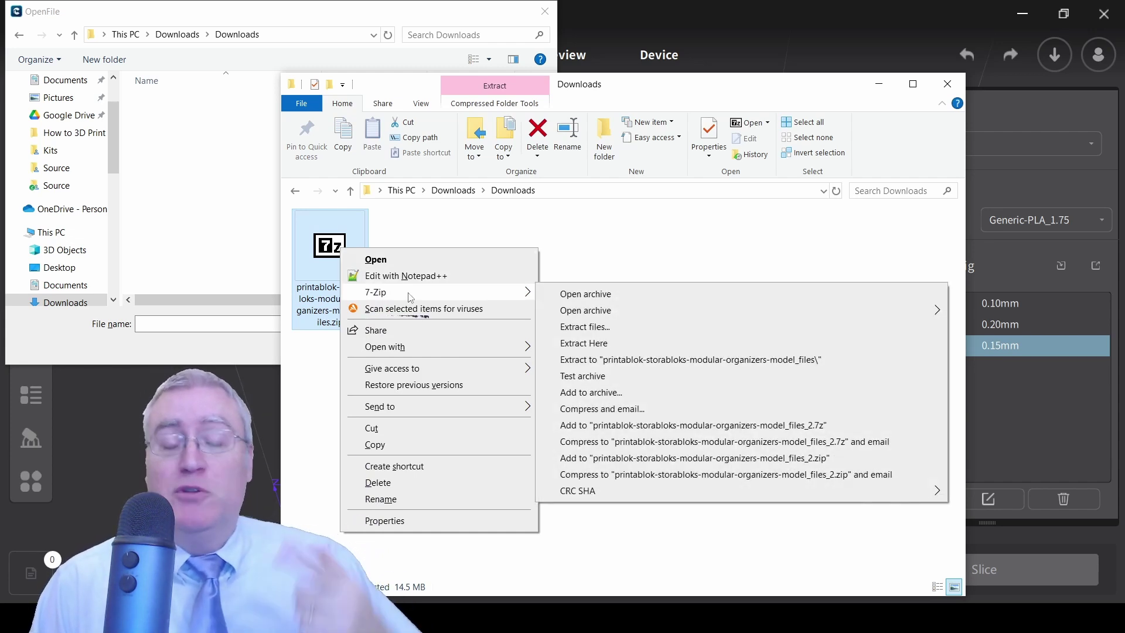
left_click(610, 360)
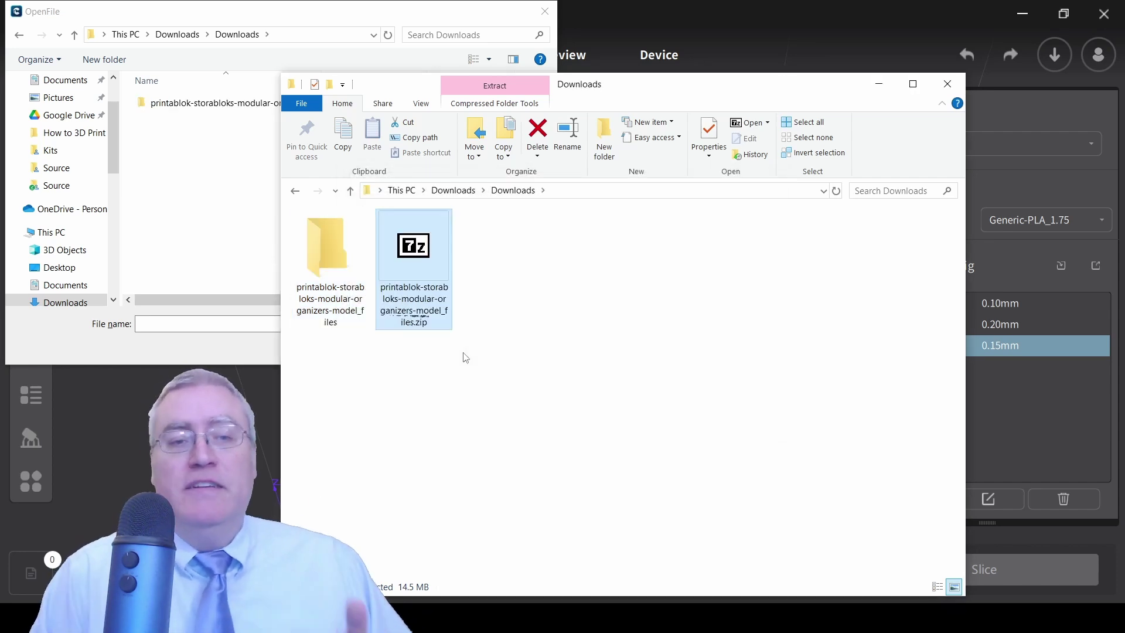
left_click(326, 278)
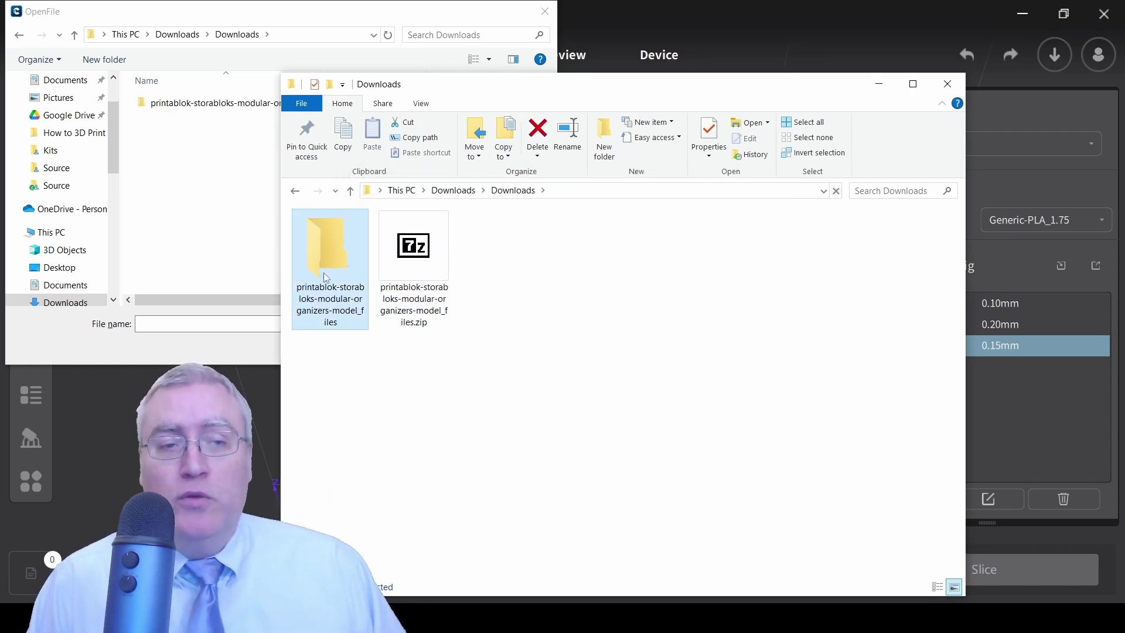
key("alt+F4")
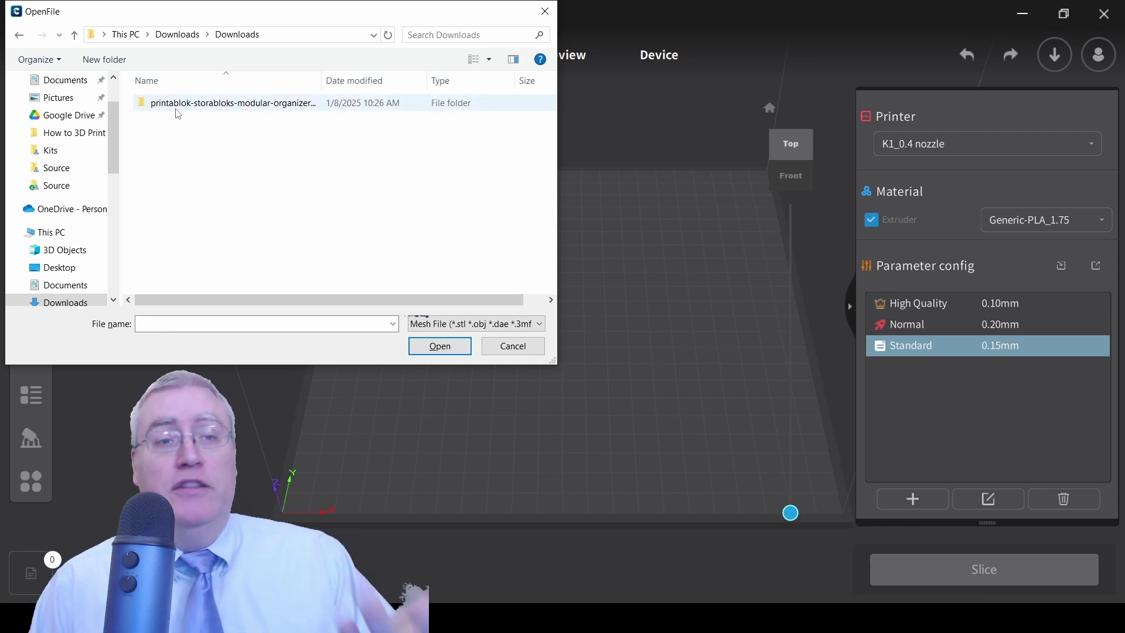
Peek into the extracted folder in the Open File dialog, then cancel the dialog.
double_click(179, 113)
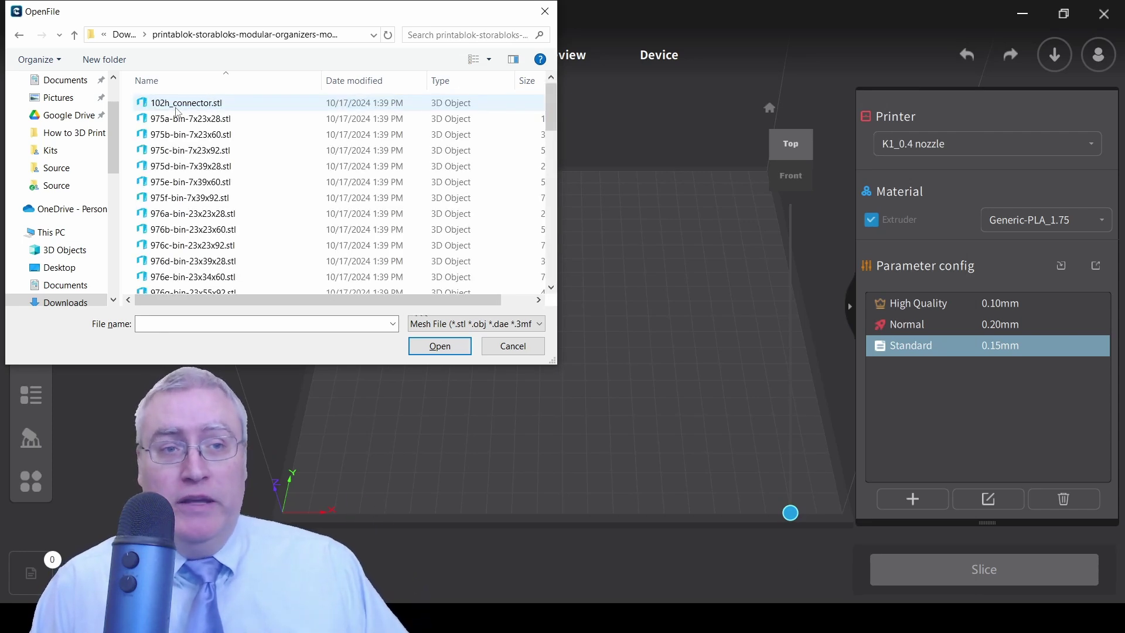
scroll(209, 188, "down", 10)
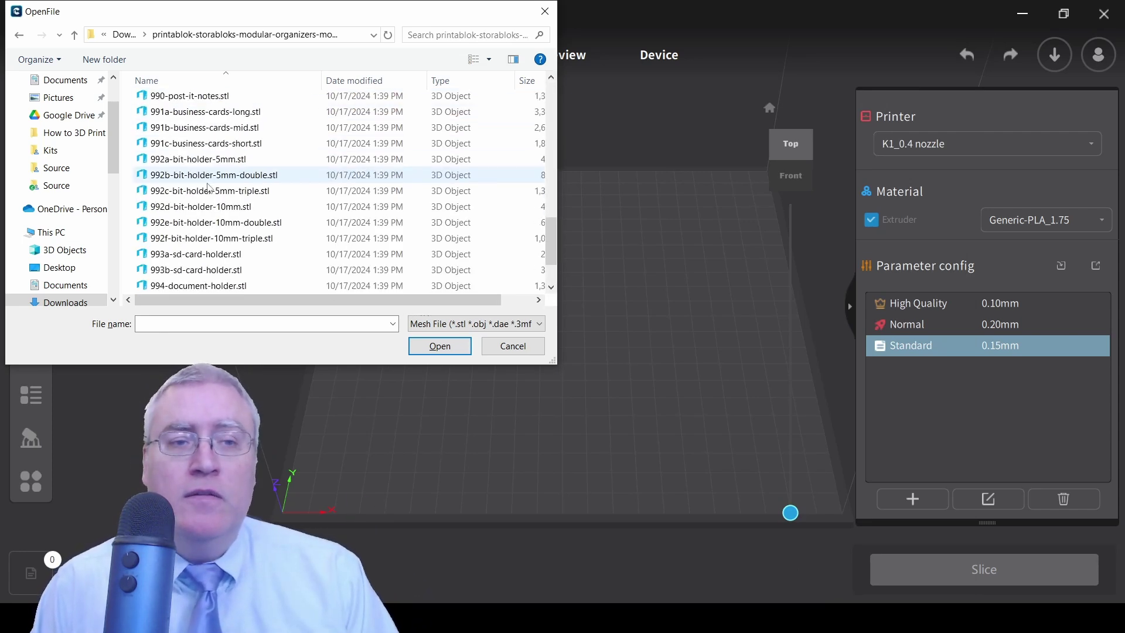
scroll(209, 188, "down", 1)
scroll(210, 187, "up", 8)
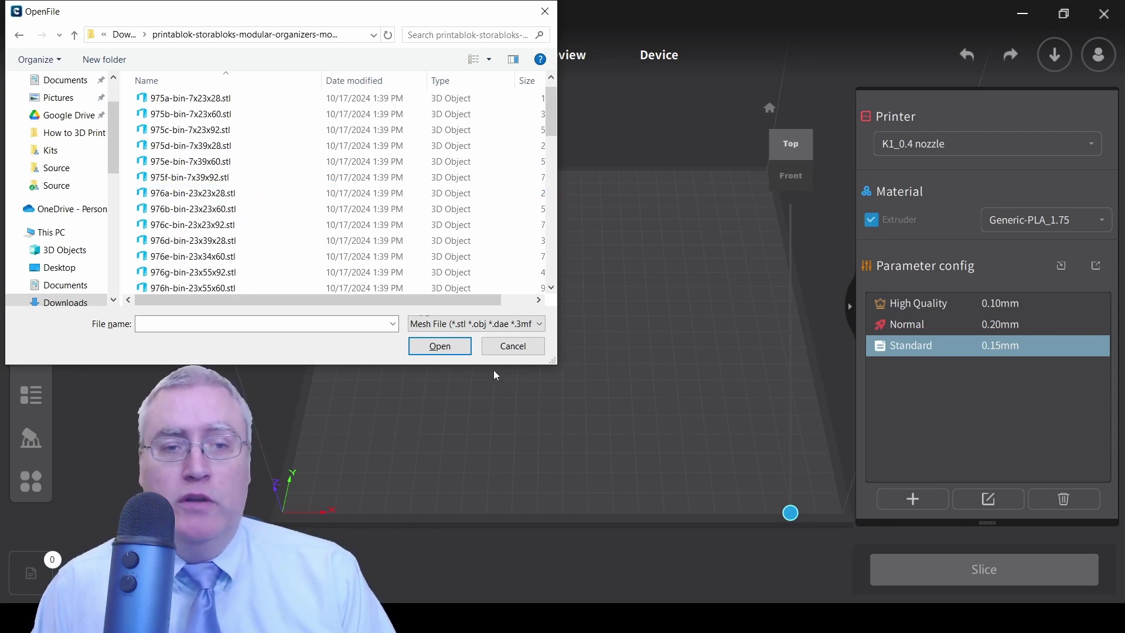
left_click(513, 346)
From Explorer's model files folder, drag 978b-bin-55x55x60.stl into the Creality Print viewport.
mouse_move(434, 619)
left_click(495, 563)
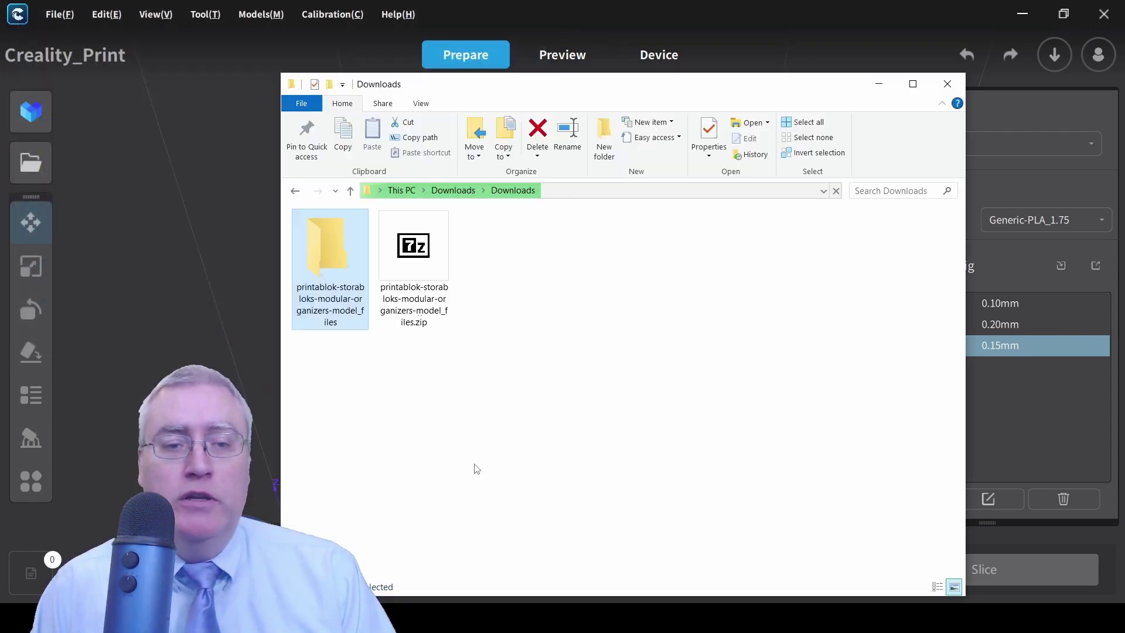
double_click(320, 266)
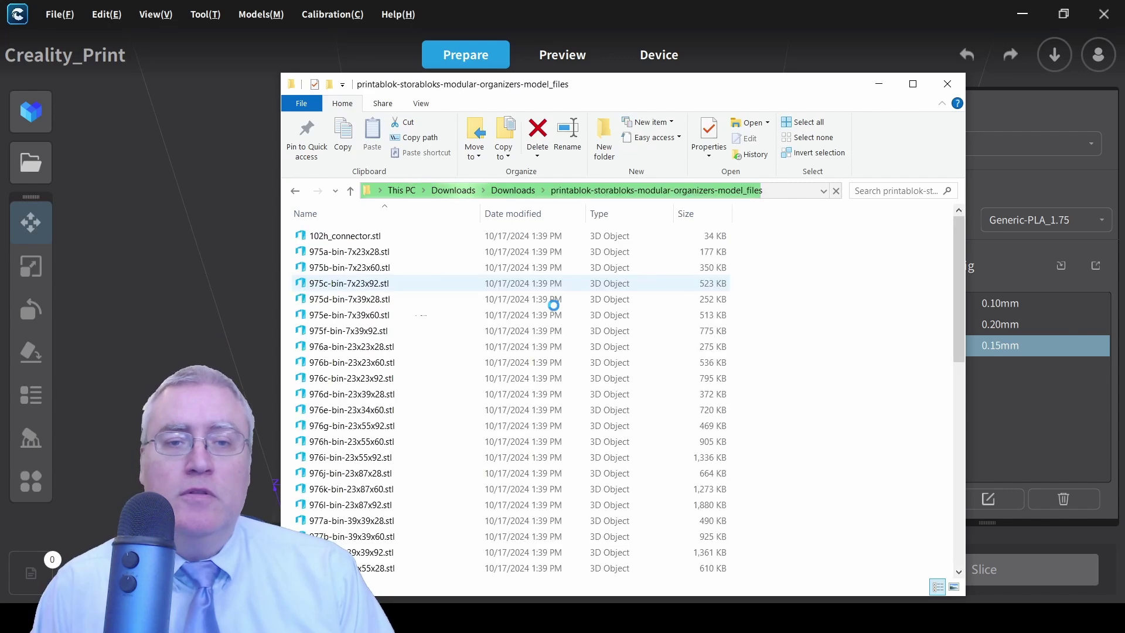
scroll(422, 319, "down", 8)
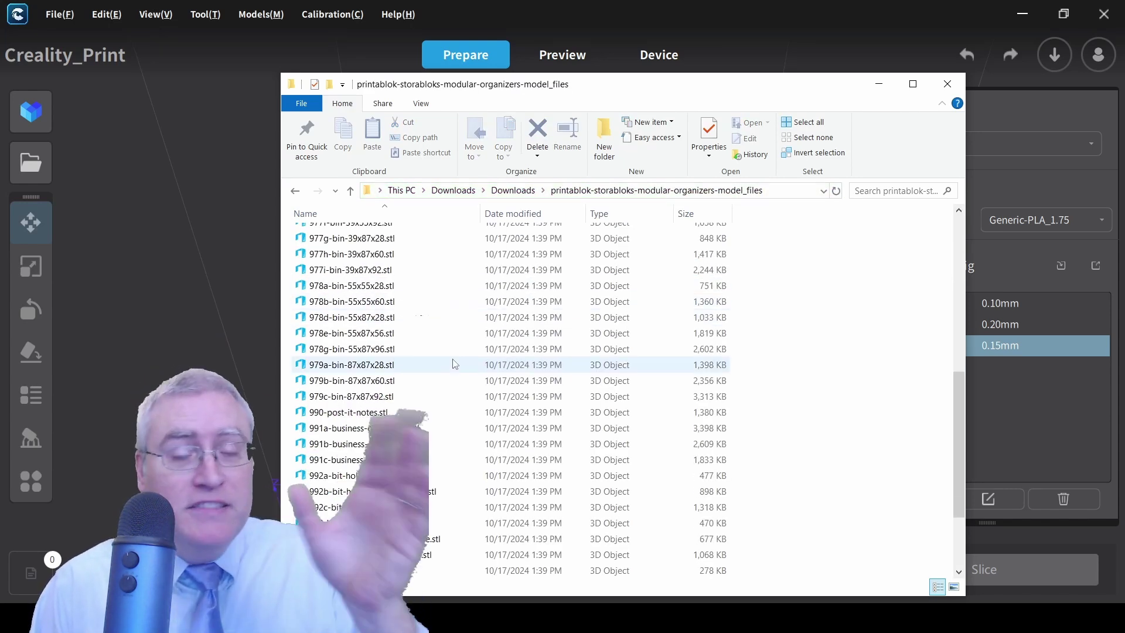
scroll(453, 366, "up", 7)
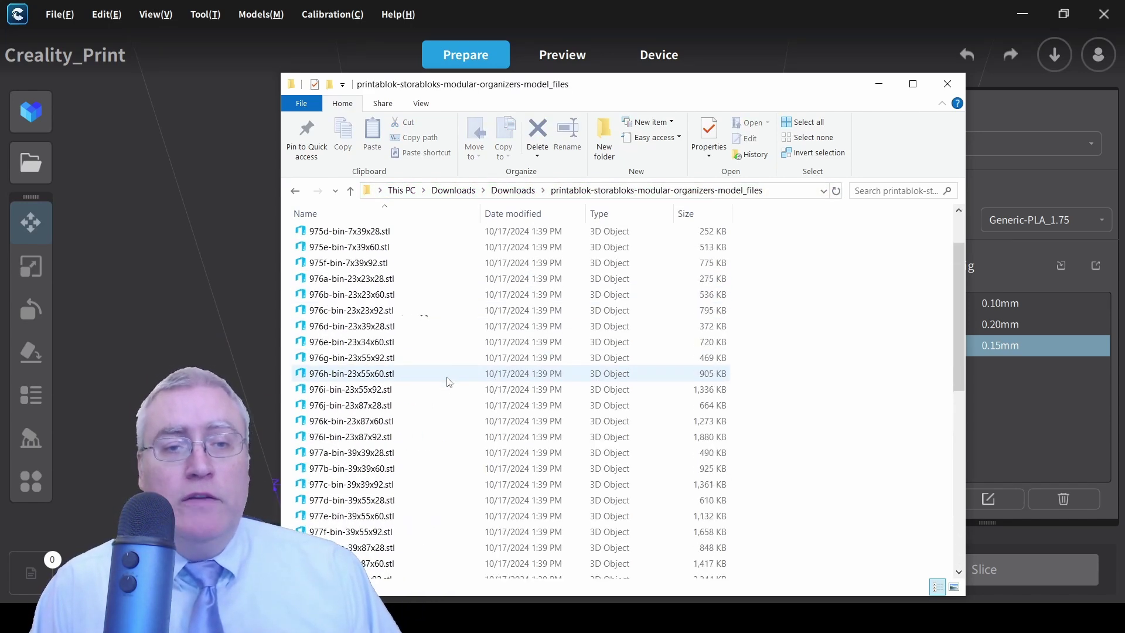
scroll(449, 390, "down", 2)
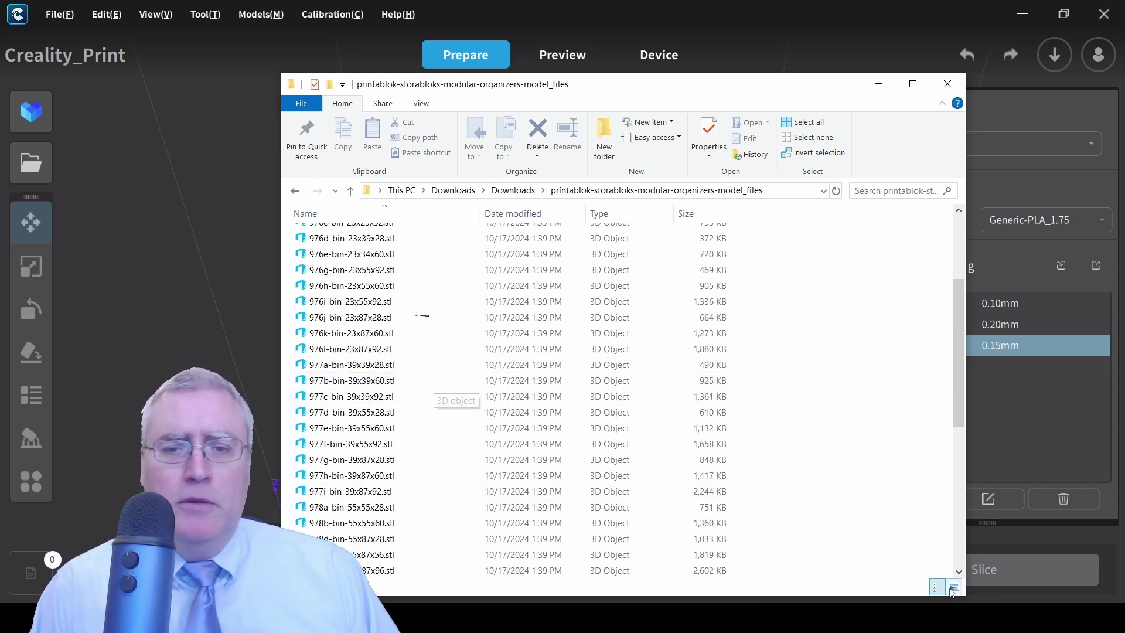
scroll(375, 384, "down", 1)
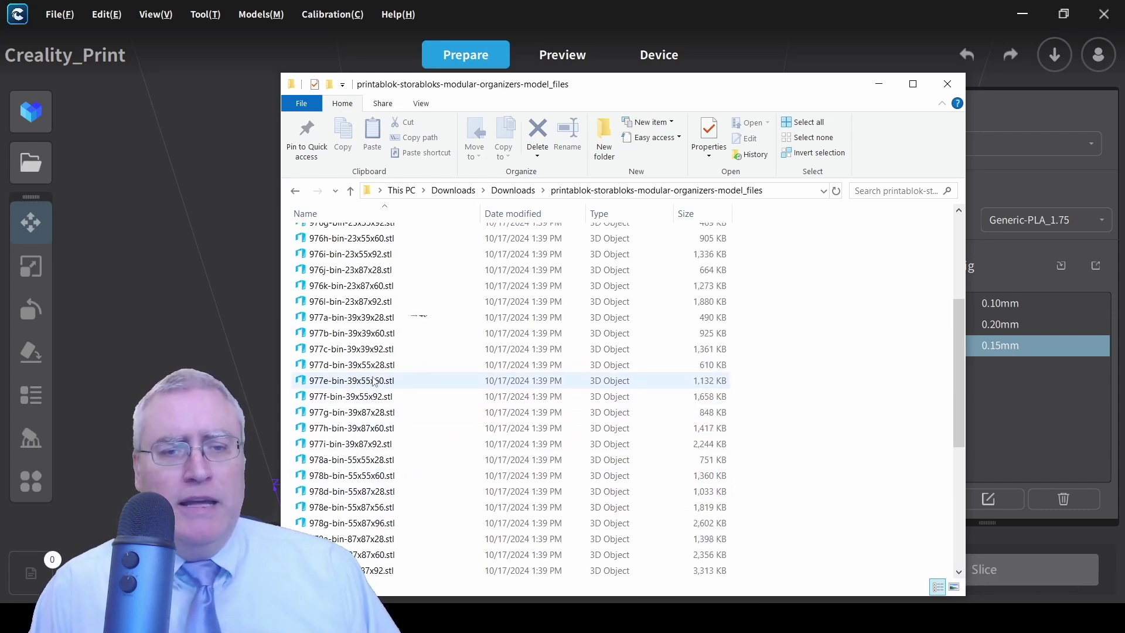
scroll(374, 382, "down", 2)
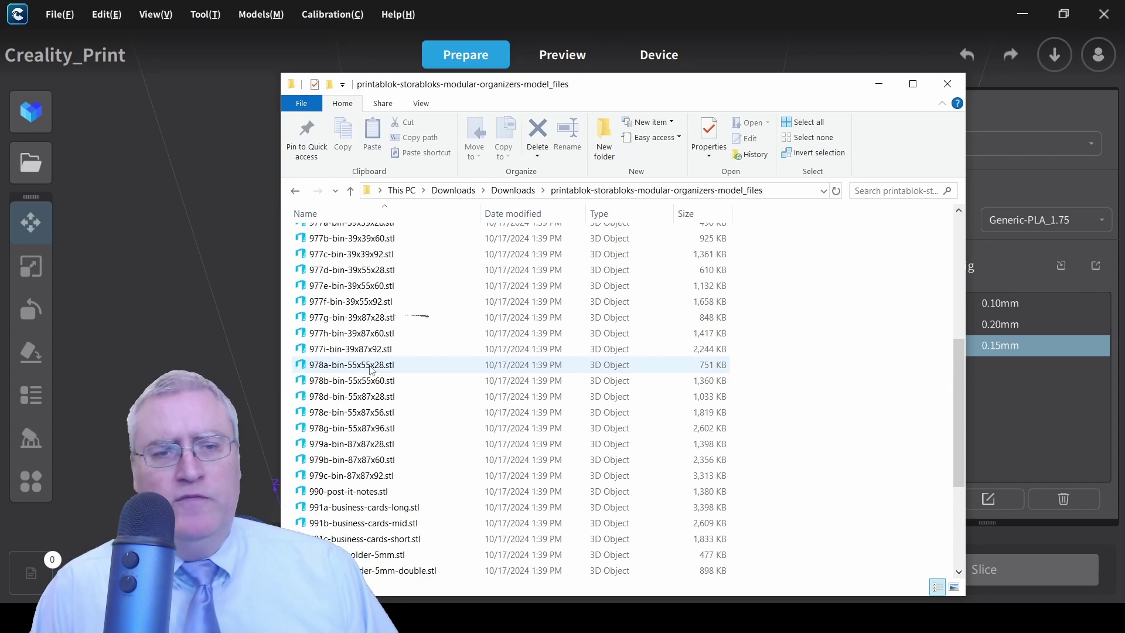
left_click_drag(369, 381, 202, 328)
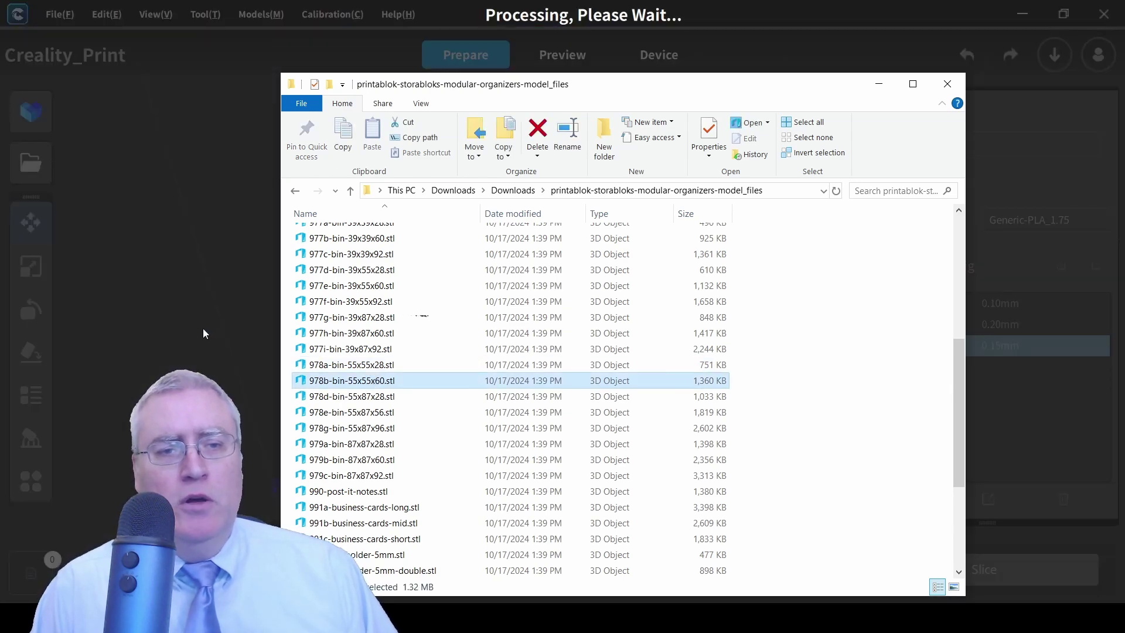
Select the loaded bin and orbit to perspective, side and corner-on views of it.
left_click_drag(364, 326, 444, 403)
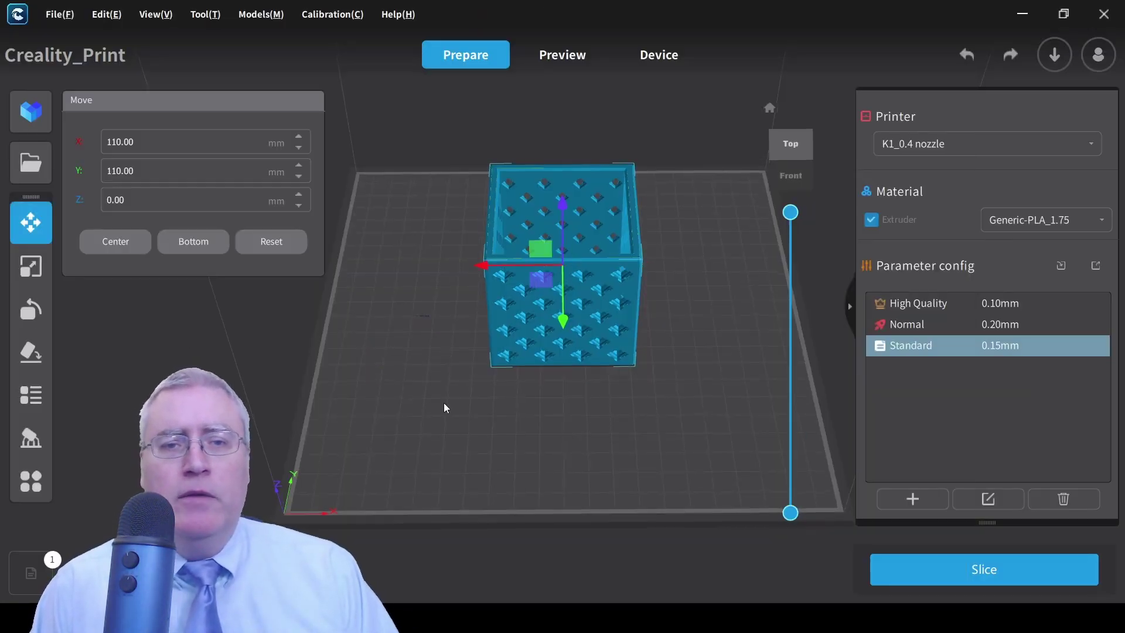
right_click_drag(444, 403, 392, 405)
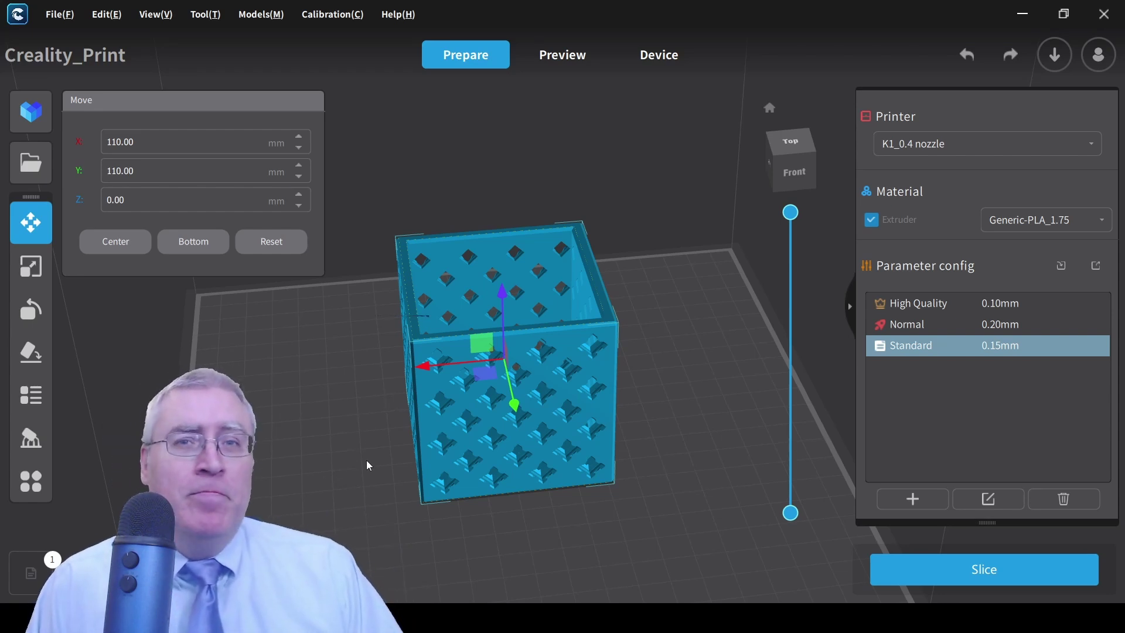
right_click_drag(357, 463, 423, 481)
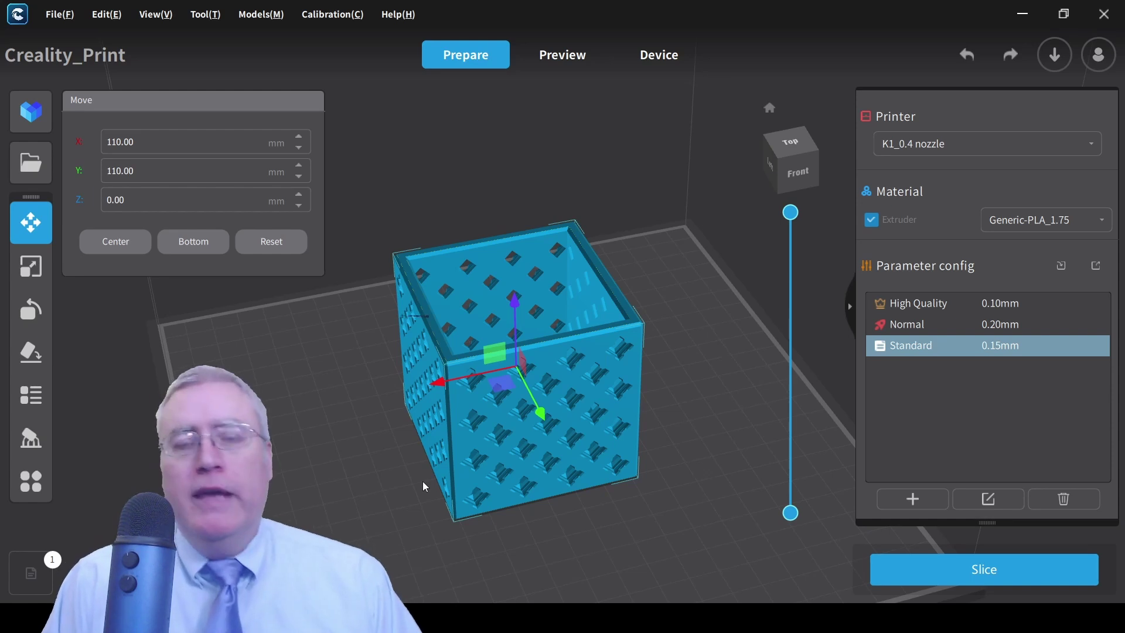
right_click_drag(356, 426, 517, 480)
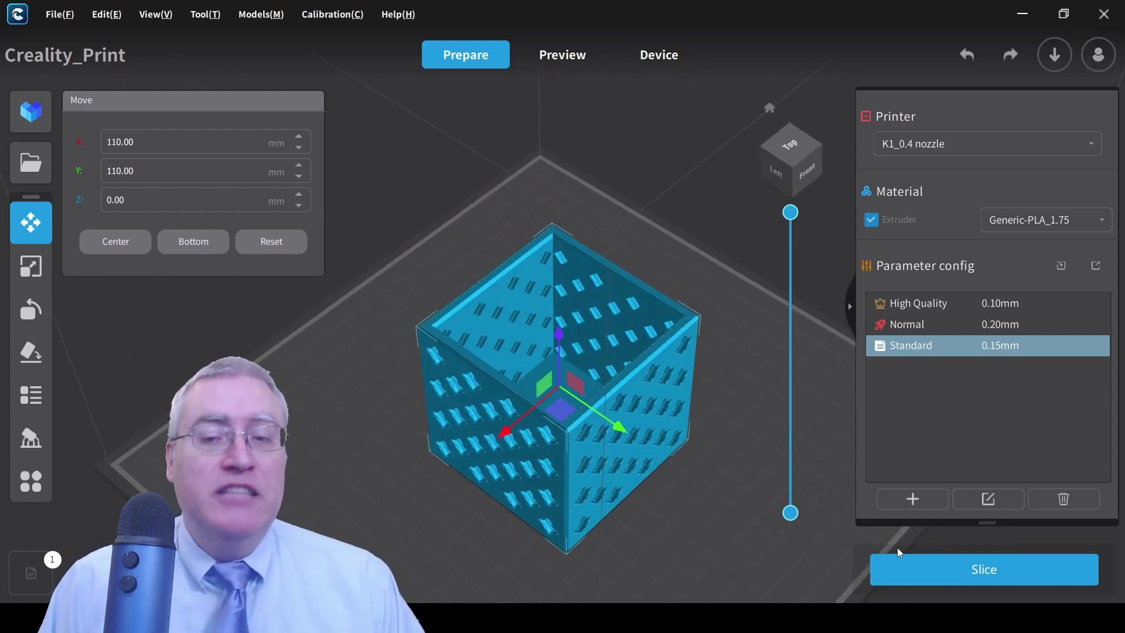
Slice the bin and dismiss the unsupported-model notice to preview the 4h0m16s, 55.87 g G-code.
left_click(955, 571)
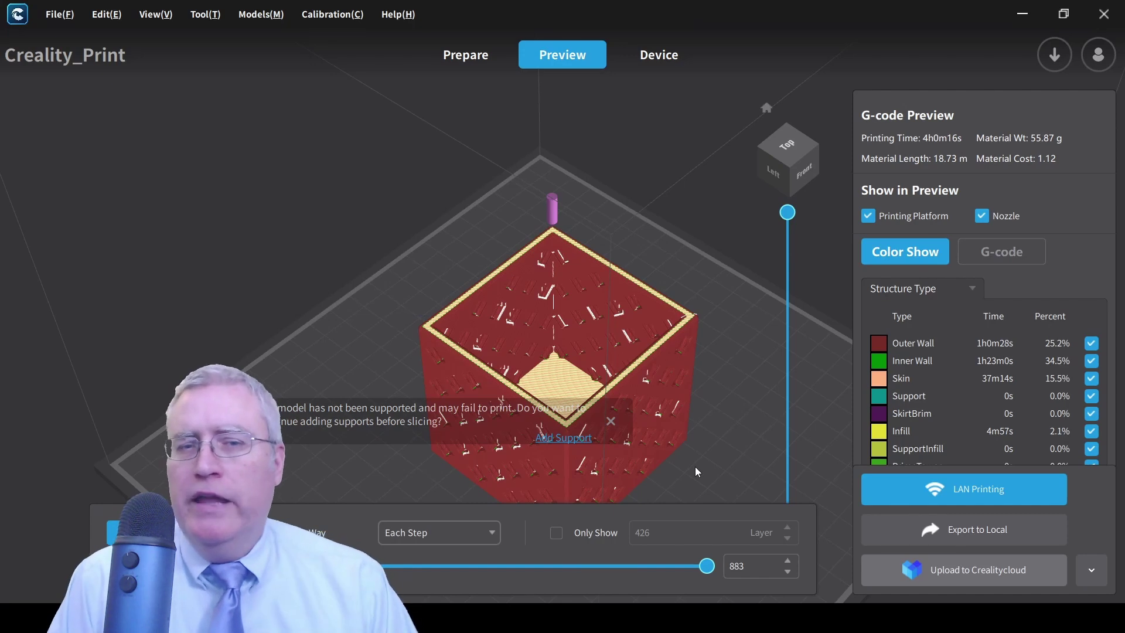
middle_click_drag(561, 353, 509, 278)
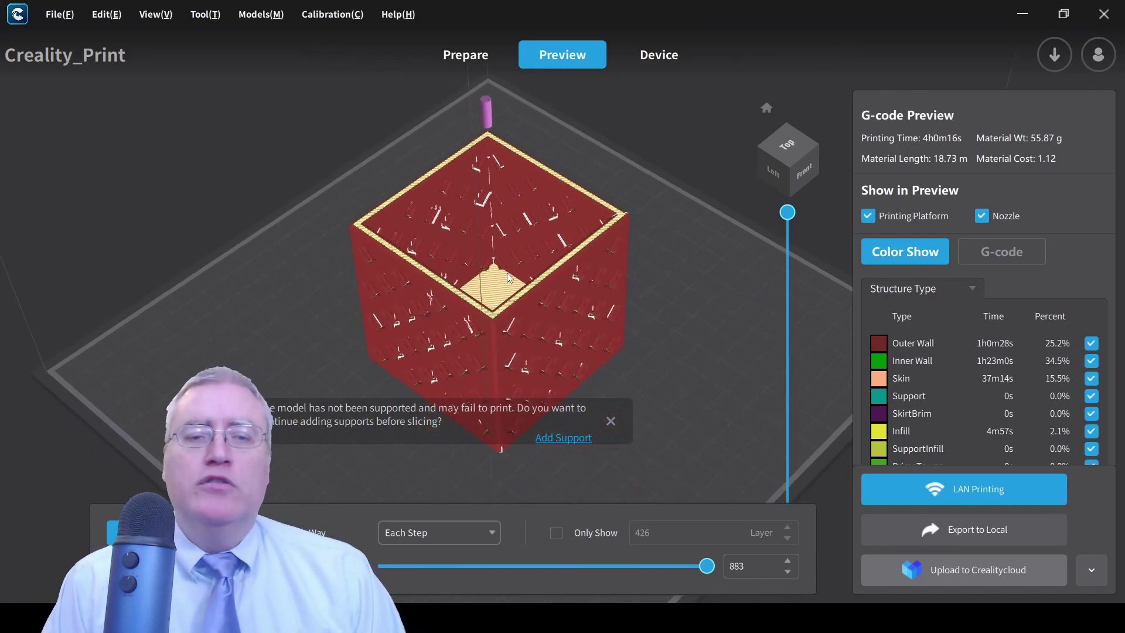
left_click(610, 420)
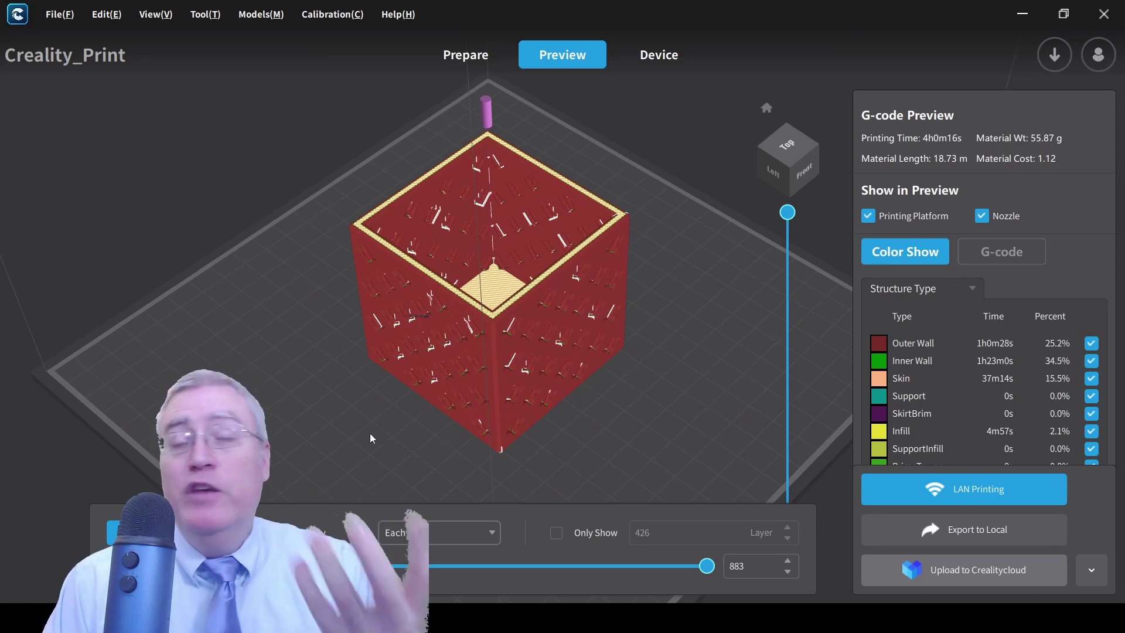
right_click_drag(360, 434, 469, 424)
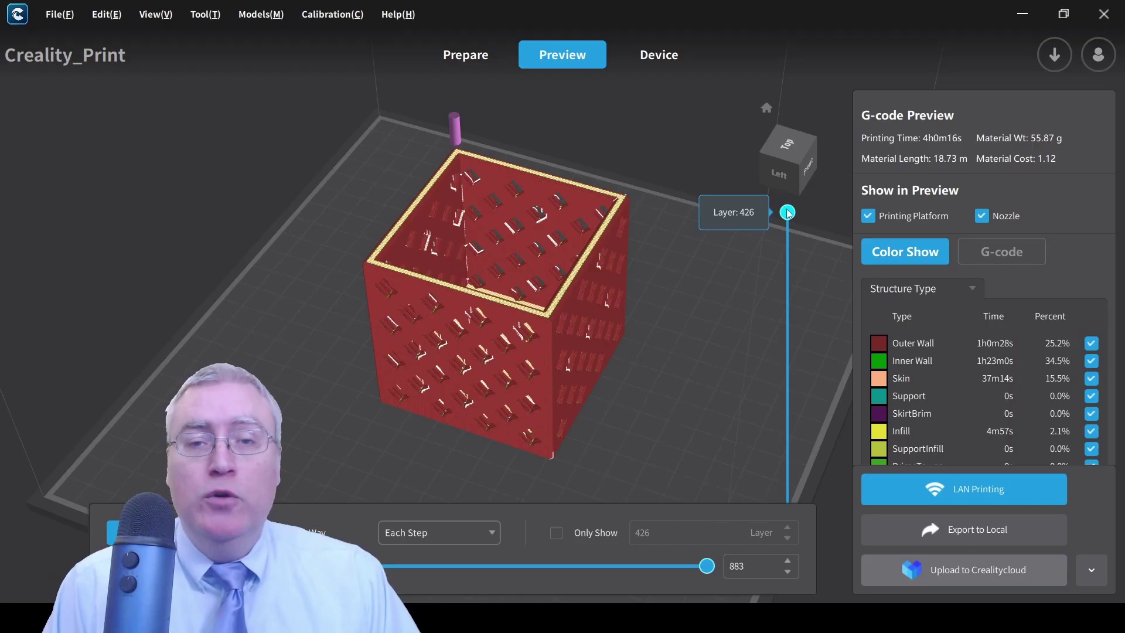
Lower the layer slider to layer 1 and zoom in on the first layer from above.
left_click_drag(789, 219, 768, 520)
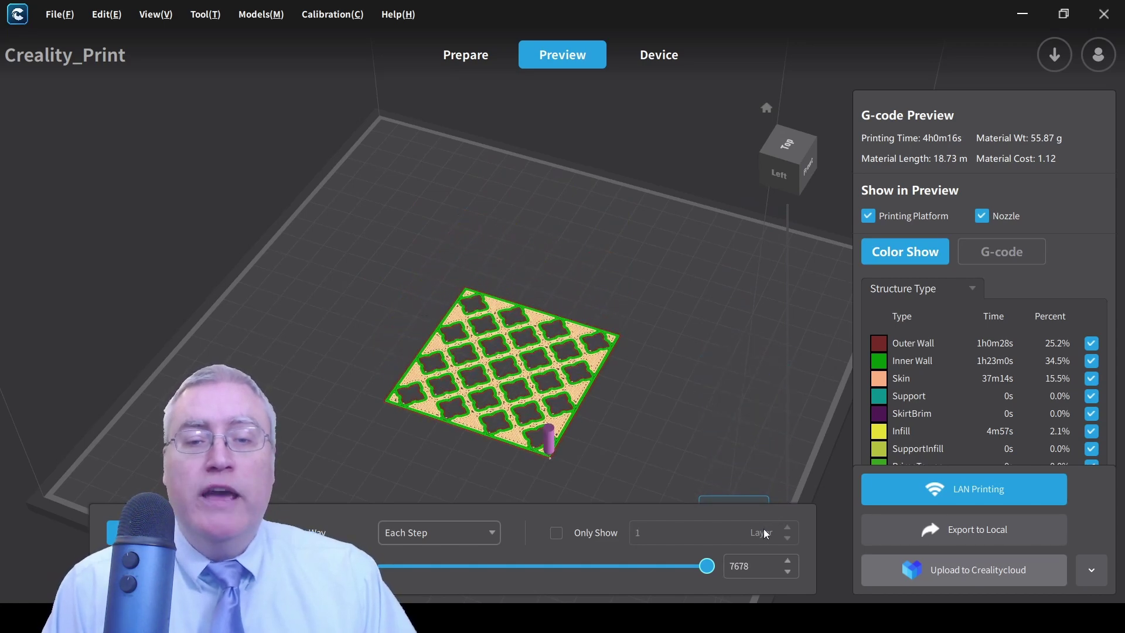
left_click_drag(666, 434, 796, 344)
scroll(361, 346, "up", 3)
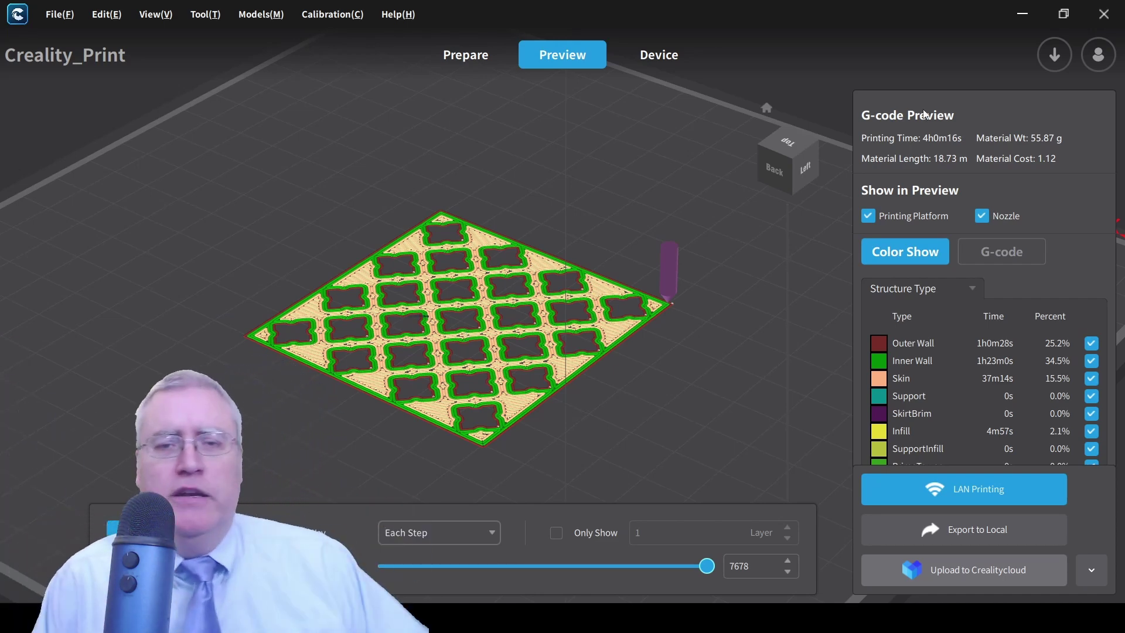
Scrub the layer slider from the first few layers back up to the full 426-layer bin.
left_click_drag(791, 464, 805, 482)
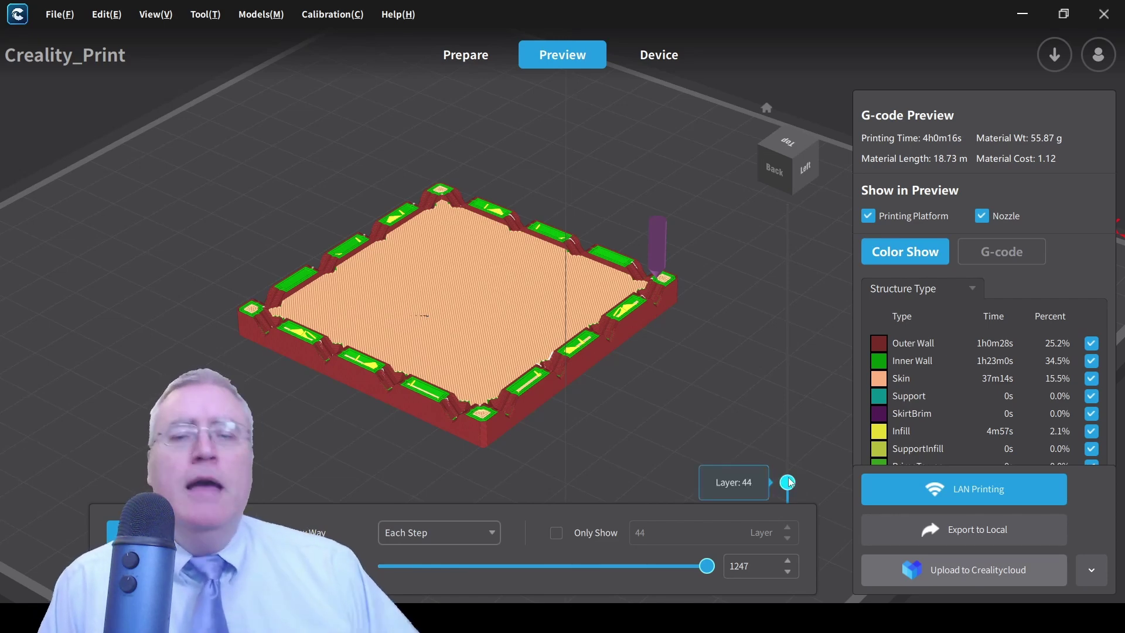
left_click_drag(788, 483, 788, 274)
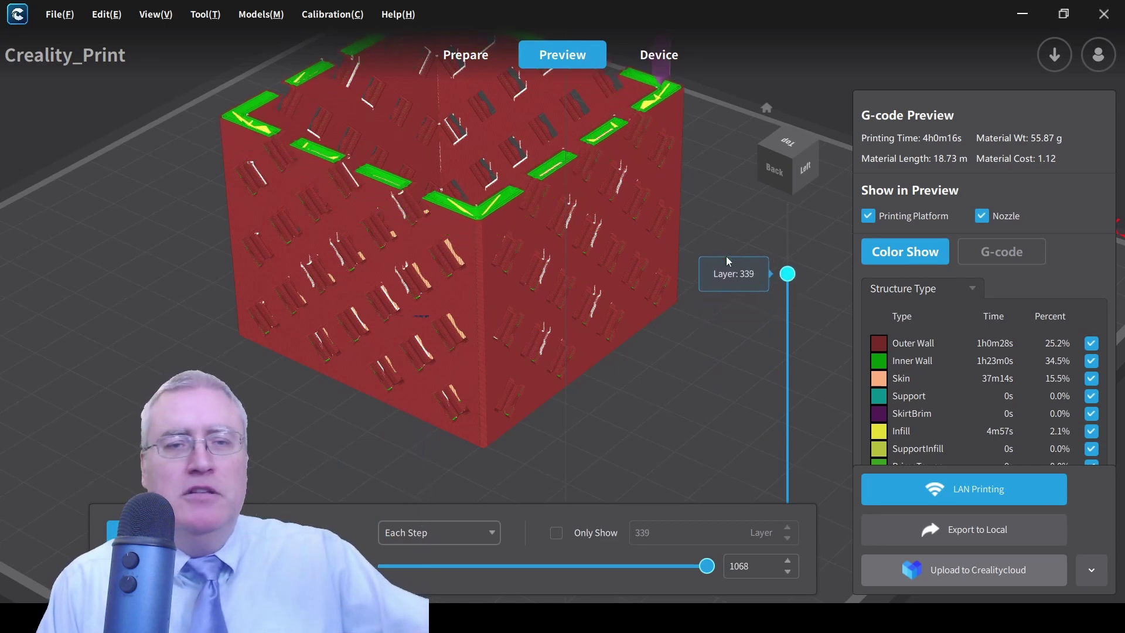
right_click_drag(524, 265, 410, 270)
left_click_drag(788, 273, 795, 173)
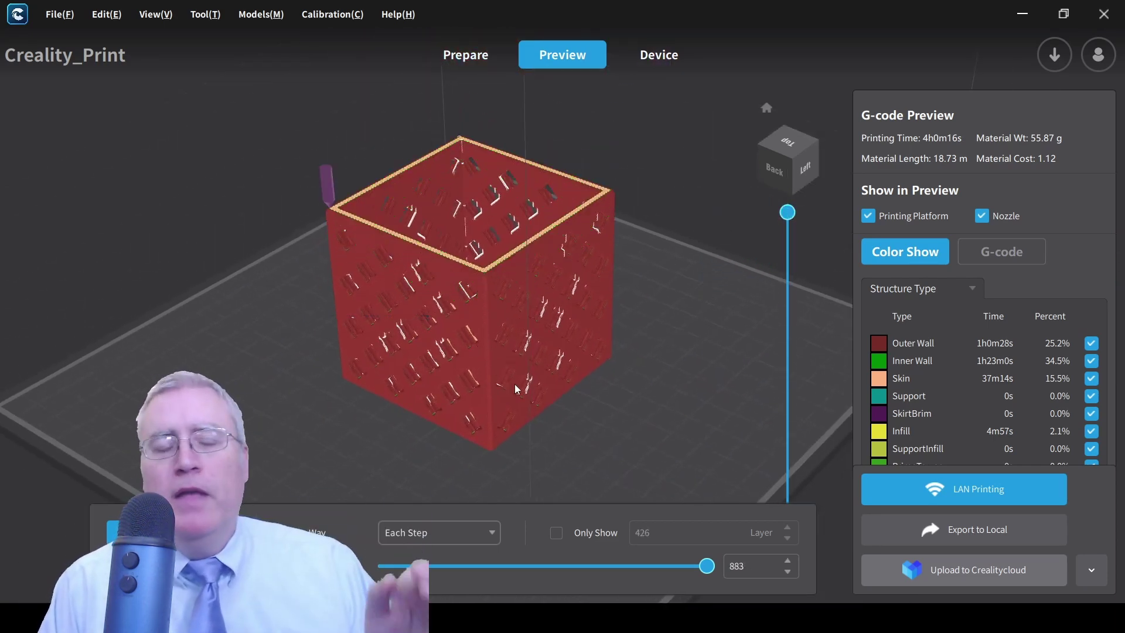